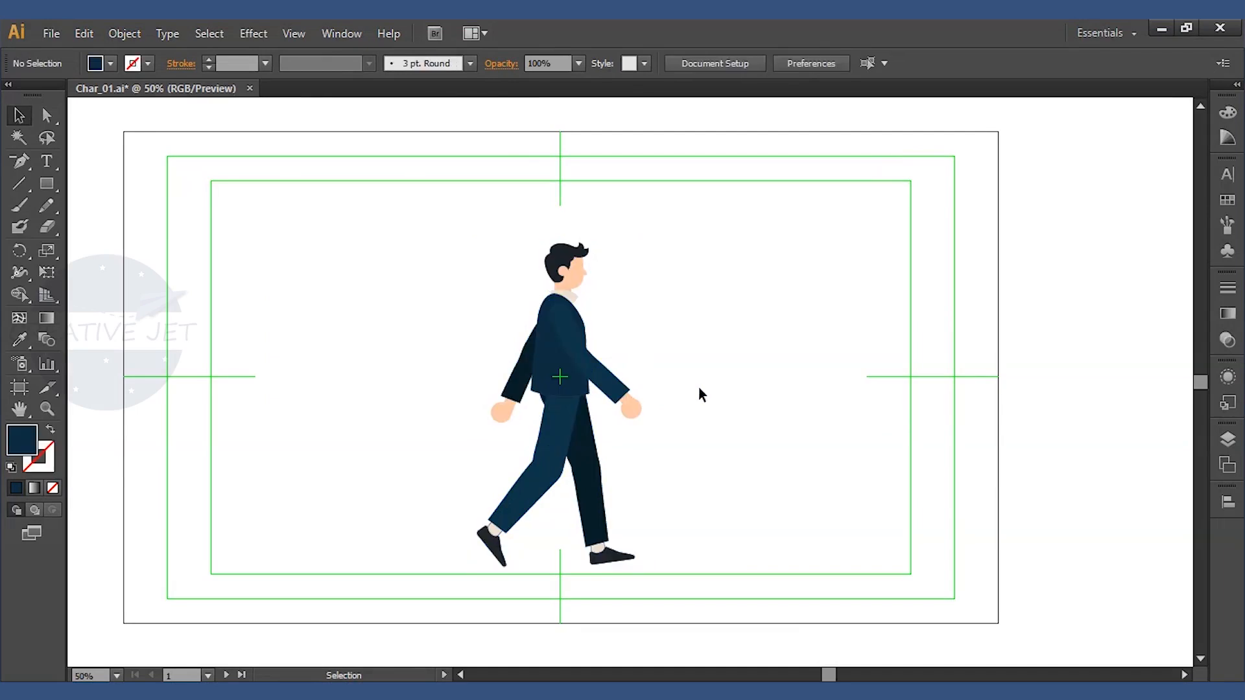
# Move the whole walking character aside as a test and undo the move.
pyautogui.moveTo(570, 356); pyautogui.dragTo(661, 349)
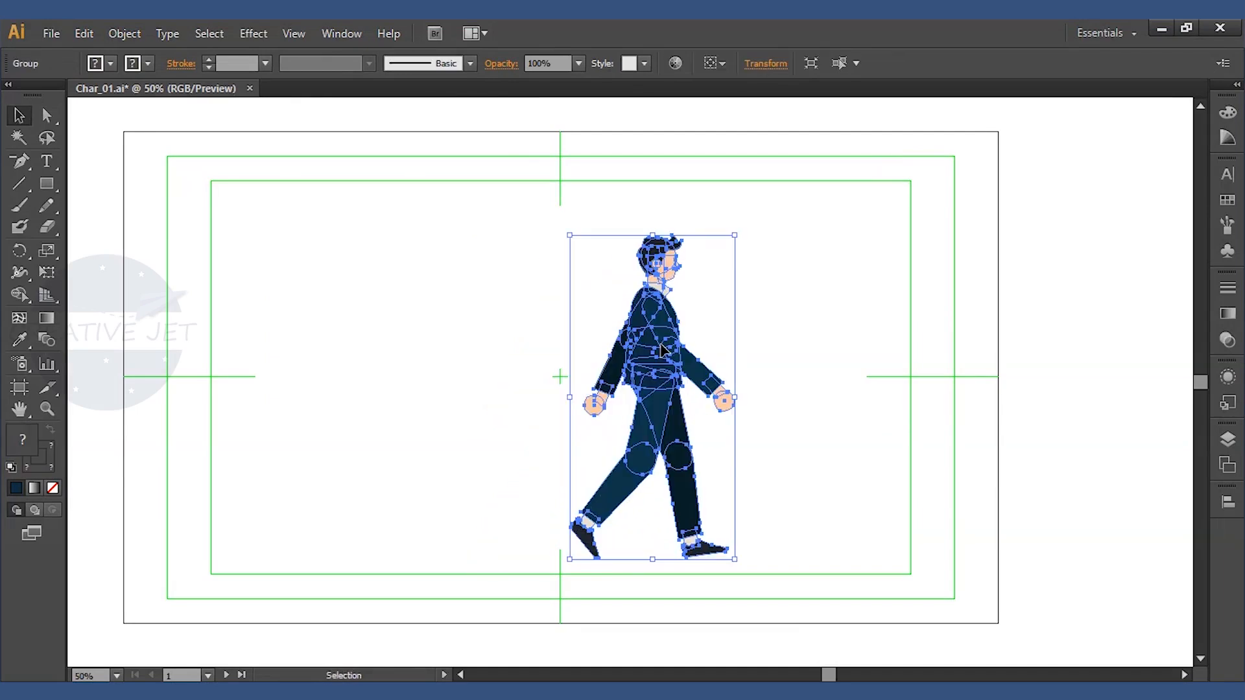
pyautogui.hotkey('ctrl', 'z')
pyautogui.click(685, 366)
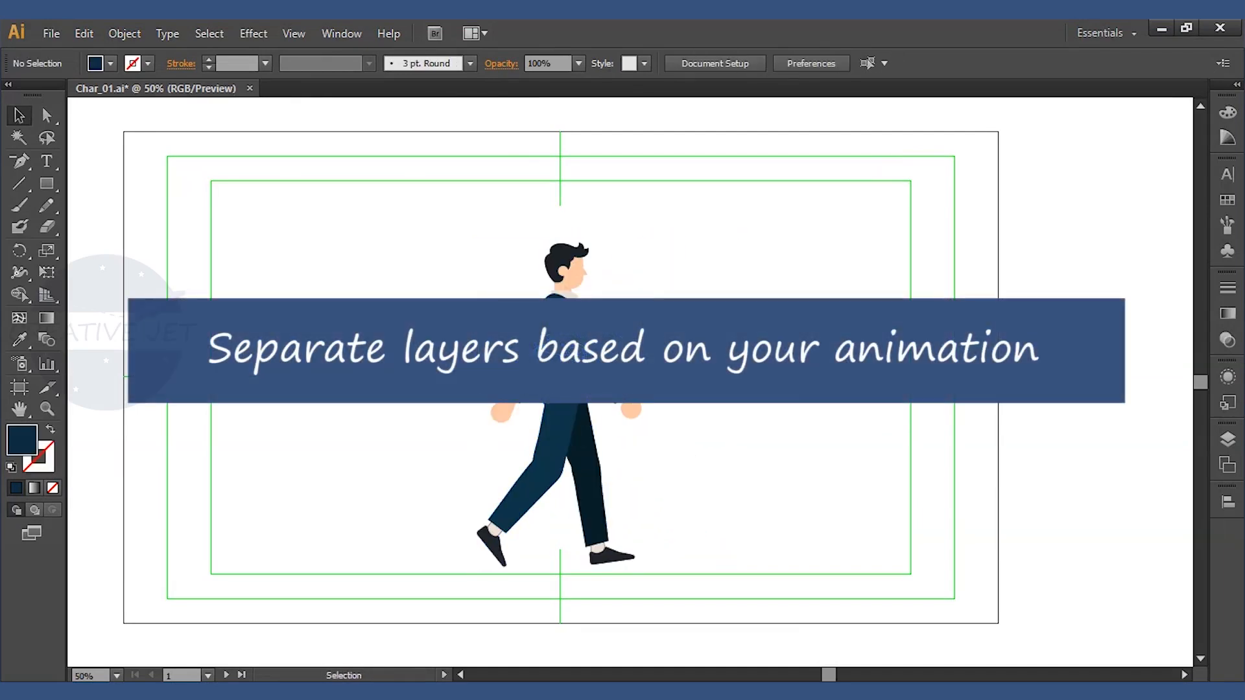
pyautogui.click(571, 360)
pyautogui.click(697, 346)
# Ungroup the walking character into its separate body parts.
pyautogui.click(563, 345)
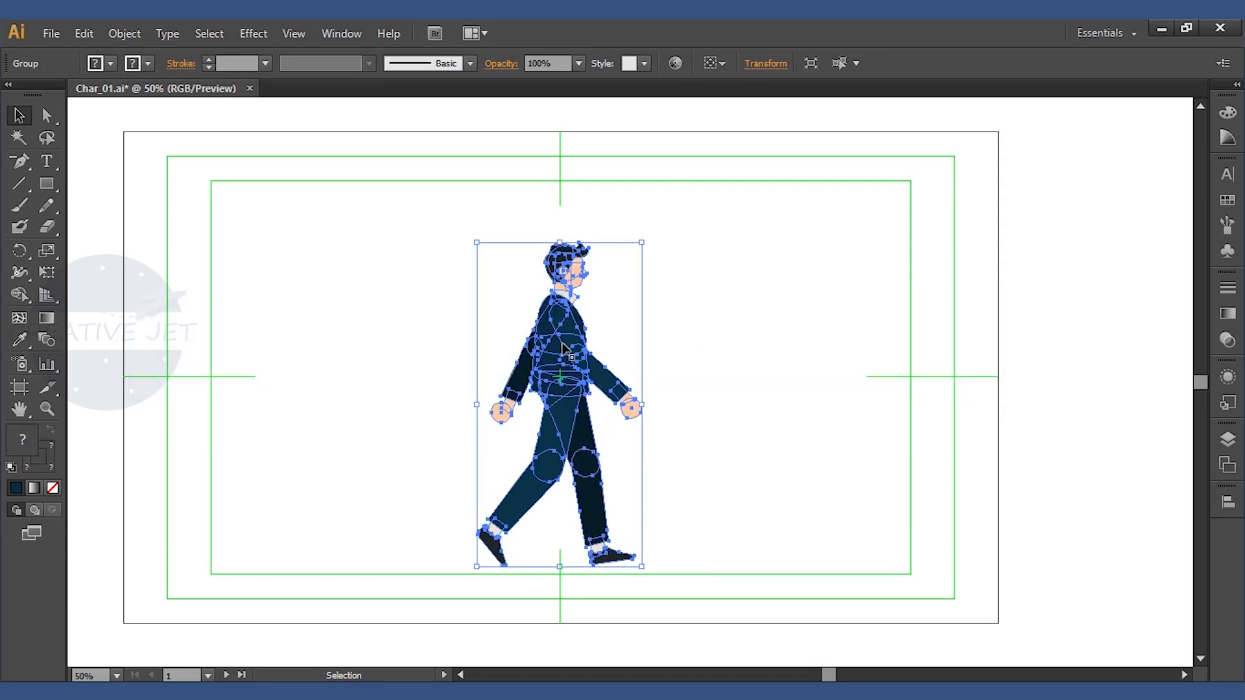
pyautogui.rightClick(562, 345)
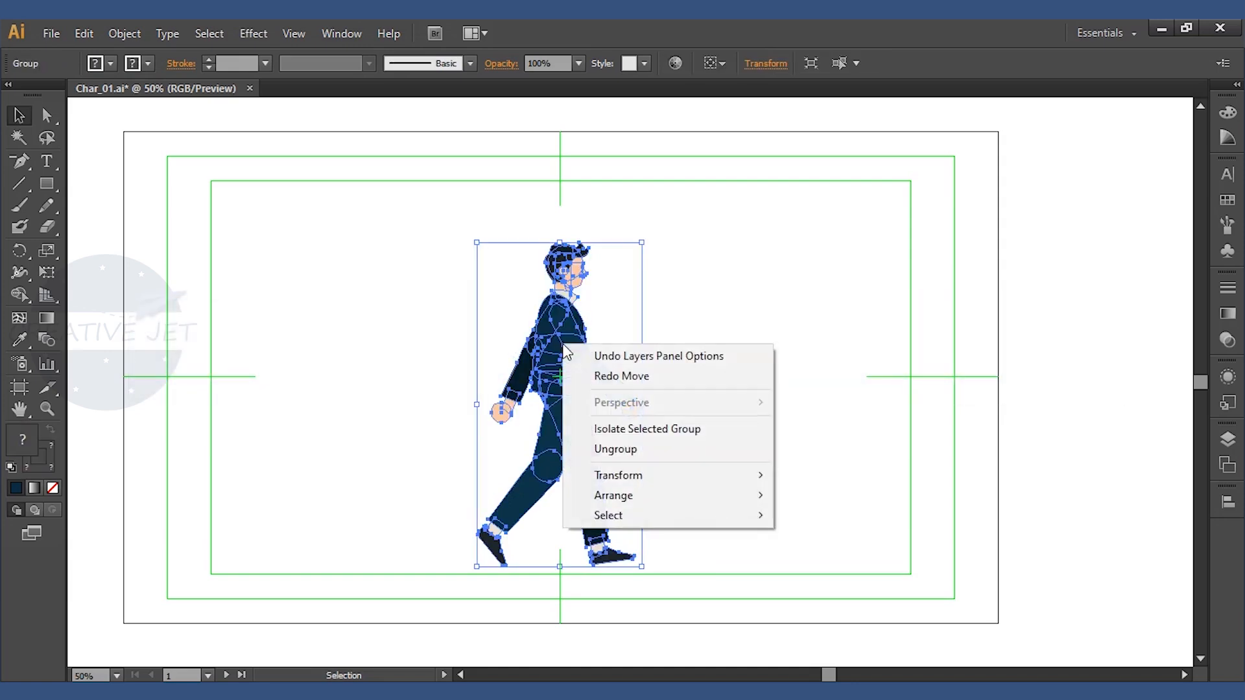
pyautogui.click(650, 447)
pyautogui.click(748, 437)
# Move the head group aside as a test and undo the move.
pyautogui.click(563, 269)
pyautogui.hotkey('ctrl', '+')
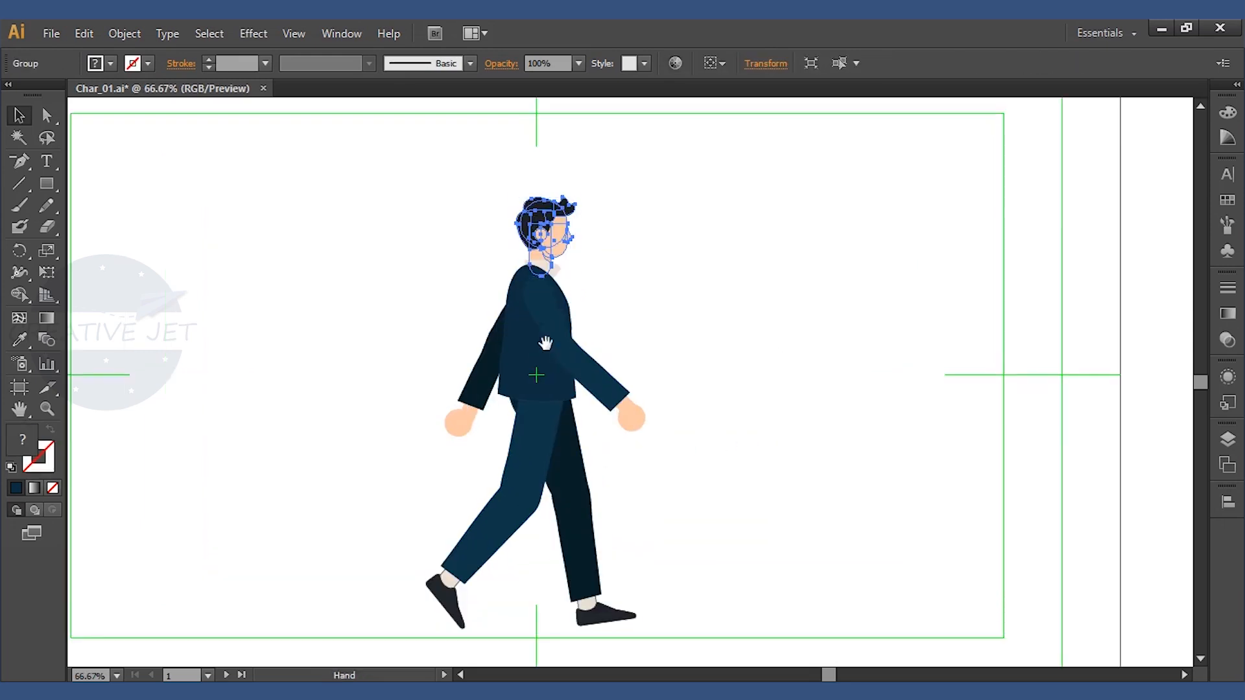
pyautogui.moveTo(545, 343); pyautogui.dragTo(540, 308)
pyautogui.click(636, 211)
pyautogui.moveTo(535, 188); pyautogui.dragTo(607, 174)
pyautogui.hotkey('ctrl', 'z')
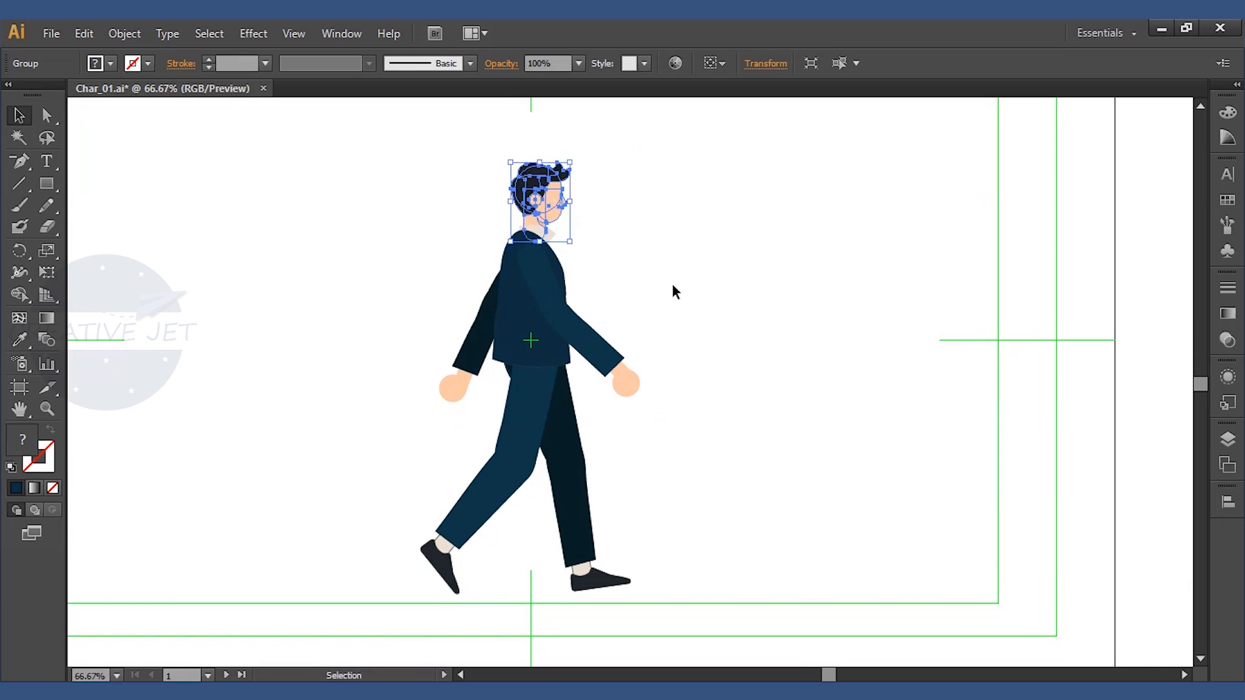
# Test-move the torso, the near forearm and the near hand one by one, undoing each move.
pyautogui.click(561, 302)
pyautogui.moveTo(539, 268); pyautogui.dragTo(652, 253)
pyautogui.hotkey('ctrl', 'z')
pyautogui.click(609, 350)
pyautogui.moveTo(586, 345); pyautogui.dragTo(755, 315)
pyautogui.hotkey('ctrl', 'z')
pyautogui.click(627, 385)
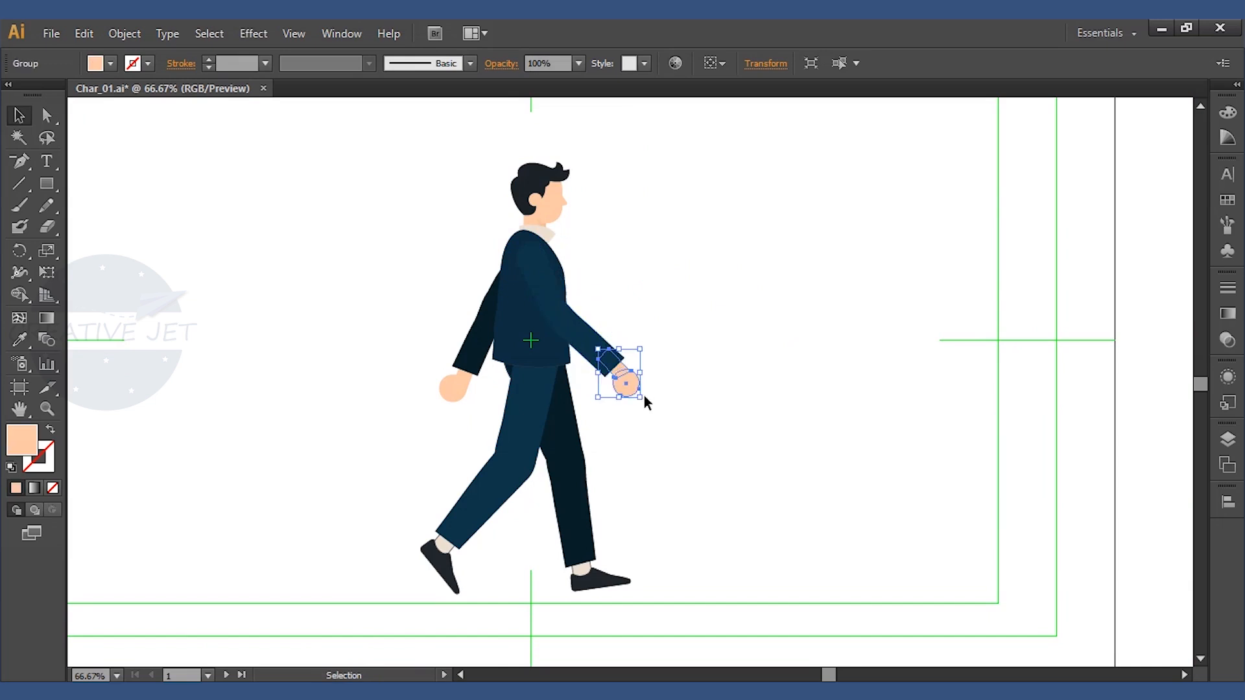
pyautogui.moveTo(716, 372); pyautogui.dragTo(718, 374)
pyautogui.hotkey('ctrl', 'z')
# Test-move the far arm's upper arm, forearm and hand circle one by one, undoing each move.
pyautogui.click(490, 304)
pyautogui.moveTo(491, 304); pyautogui.dragTo(392, 295)
pyautogui.hotkey('ctrl', 'z')
pyautogui.click(473, 343)
pyautogui.moveTo(473, 344); pyautogui.dragTo(362, 316)
pyautogui.hotkey('ctrl', 'z')
pyautogui.moveTo(456, 389); pyautogui.dragTo(324, 385)
pyautogui.hotkey('ctrl', 'z')
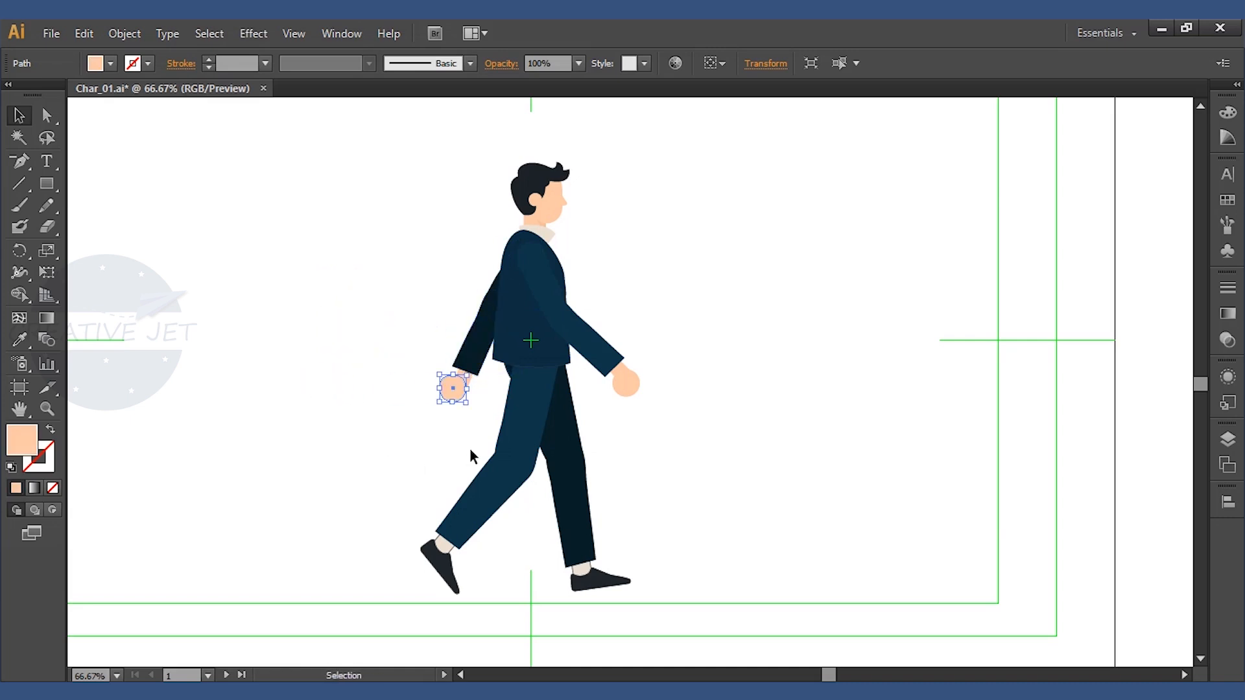
# Group the far hand's circle with its wrist shape and test the group by moving it and undoing.
pyautogui.click(481, 411)
pyautogui.moveTo(452, 391); pyautogui.dragTo(449, 393)
pyautogui.press('a')
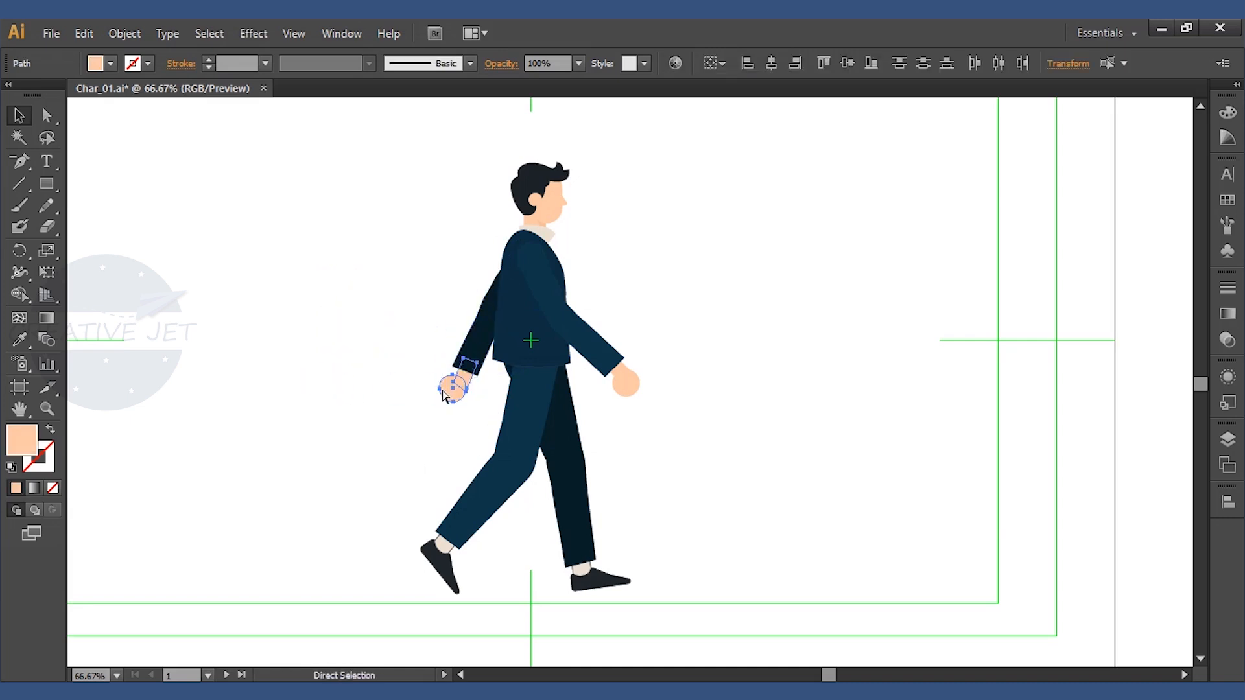
pyautogui.press('v')
pyautogui.rightClick(455, 387)
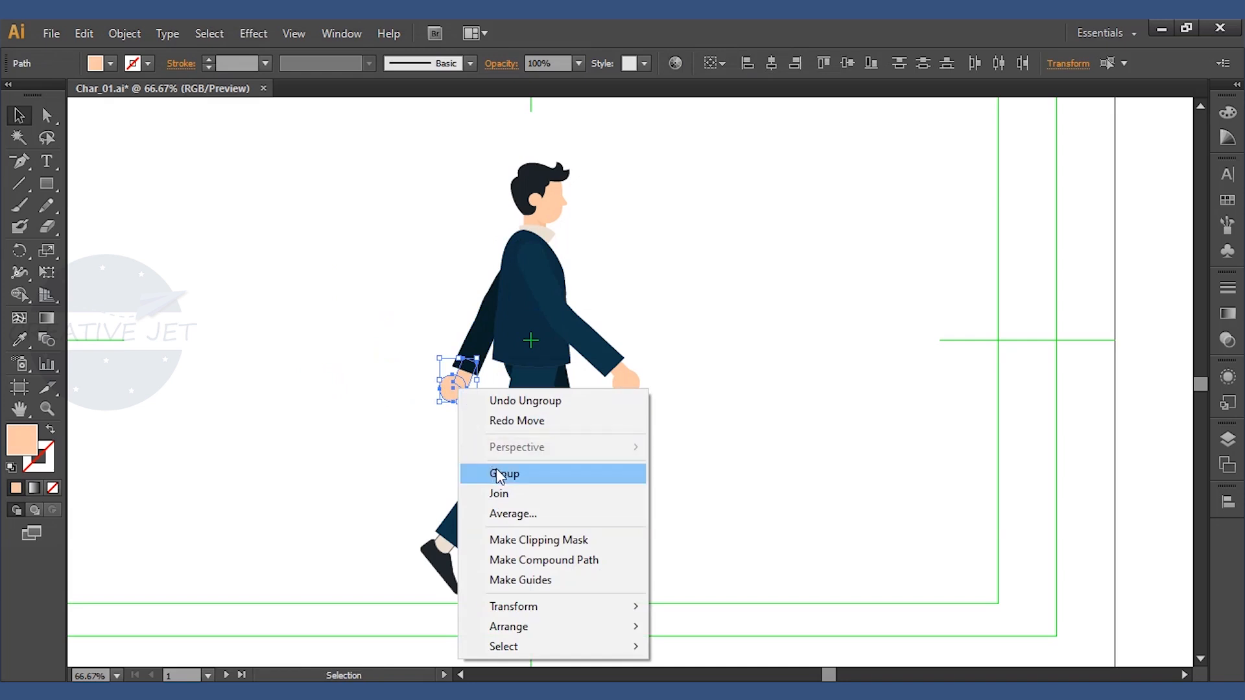
pyautogui.click(496, 469)
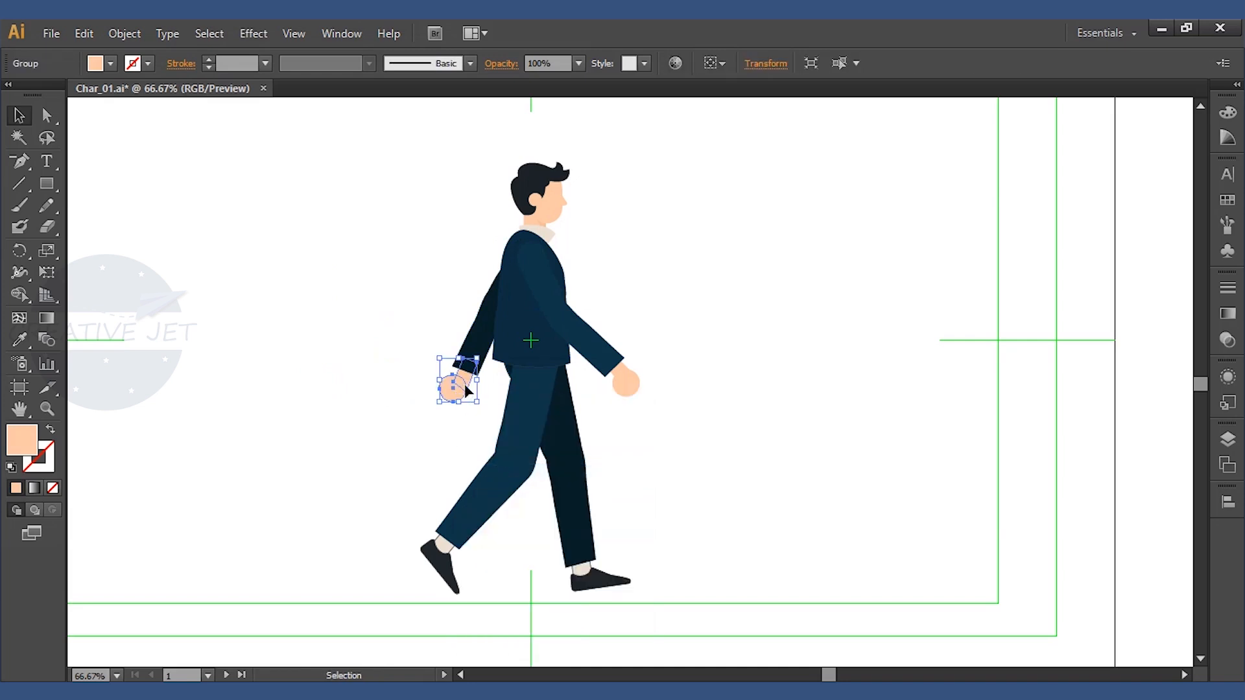
pyautogui.moveTo(467, 390); pyautogui.dragTo(329, 391)
pyautogui.hotkey('ctrl', 'z')
pyautogui.click(333, 467)
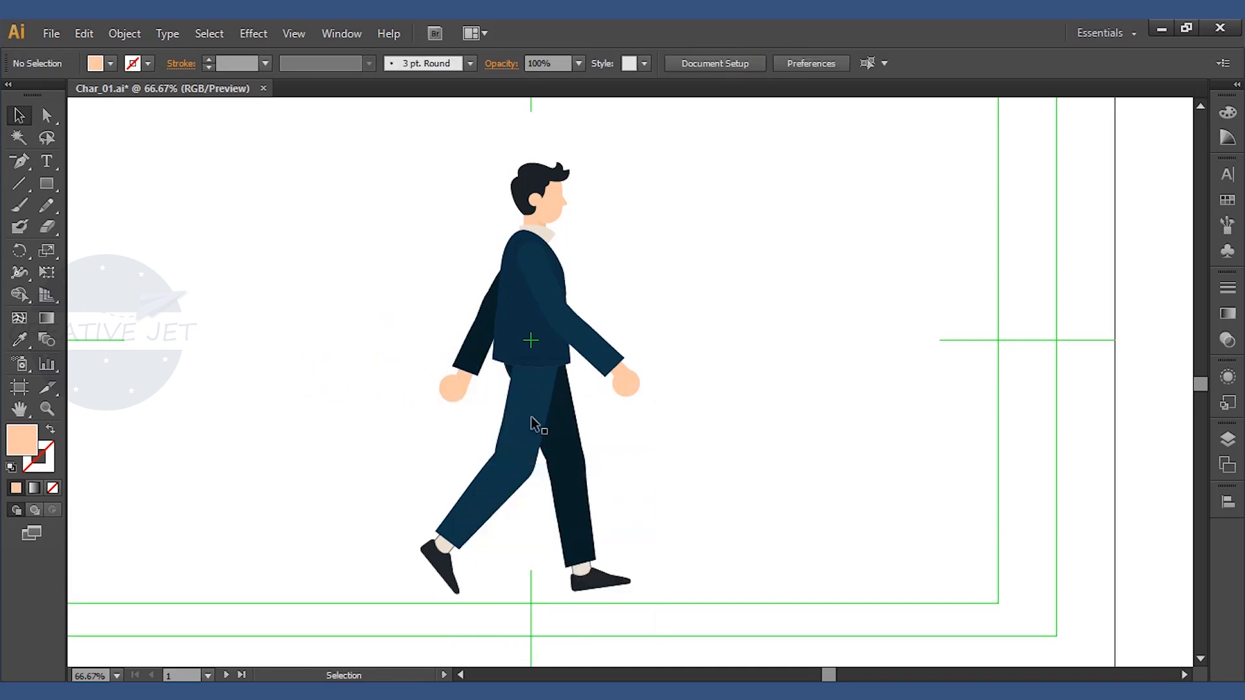
# Test-move the near thigh, the far thigh and the far lower leg one by one, undoing each move.
pyautogui.click(546, 420)
pyautogui.moveTo(546, 420); pyautogui.dragTo(672, 437)
pyautogui.hotkey('ctrl', 'z')
pyautogui.click(579, 439)
pyautogui.moveTo(590, 440); pyautogui.dragTo(681, 441)
pyautogui.hotkey('ctrl', 'z')
pyautogui.click(572, 517)
pyautogui.moveTo(572, 517); pyautogui.dragTo(710, 507)
pyautogui.hotkey('ctrl', 'z')
# Group the front foot's shoe with its ankle shape.
pyautogui.click(593, 580)
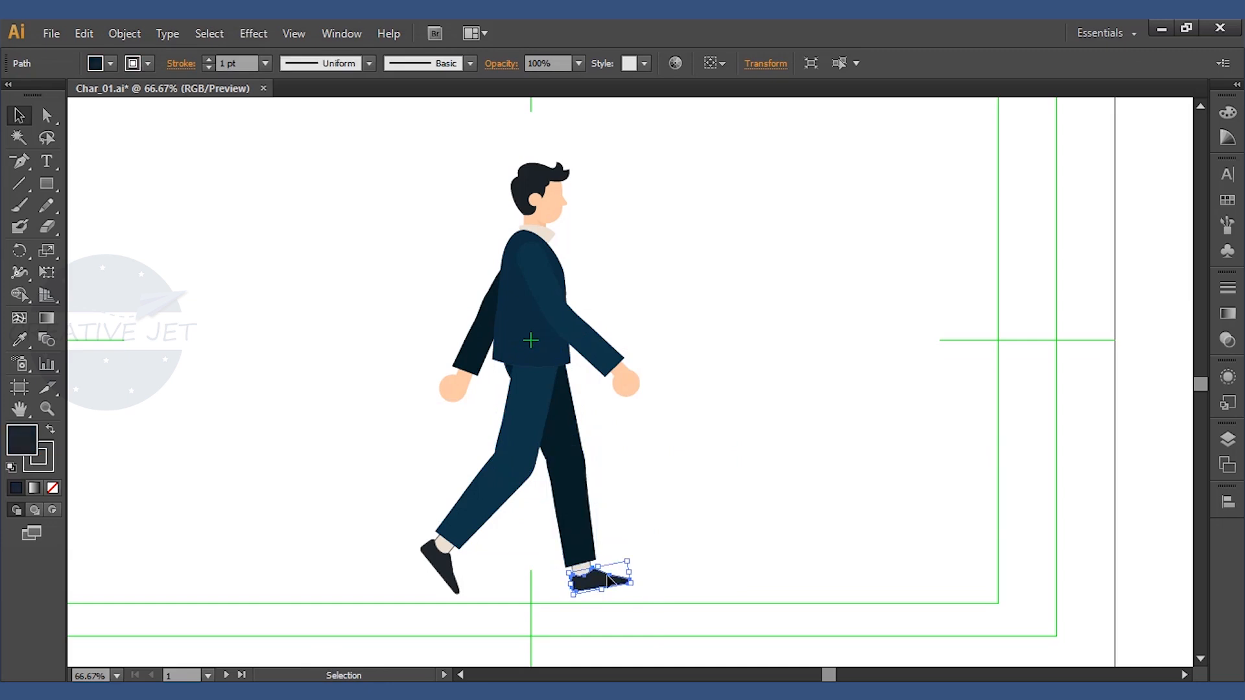
pyautogui.click(679, 540)
pyautogui.moveTo(614, 608); pyautogui.dragTo(567, 572)
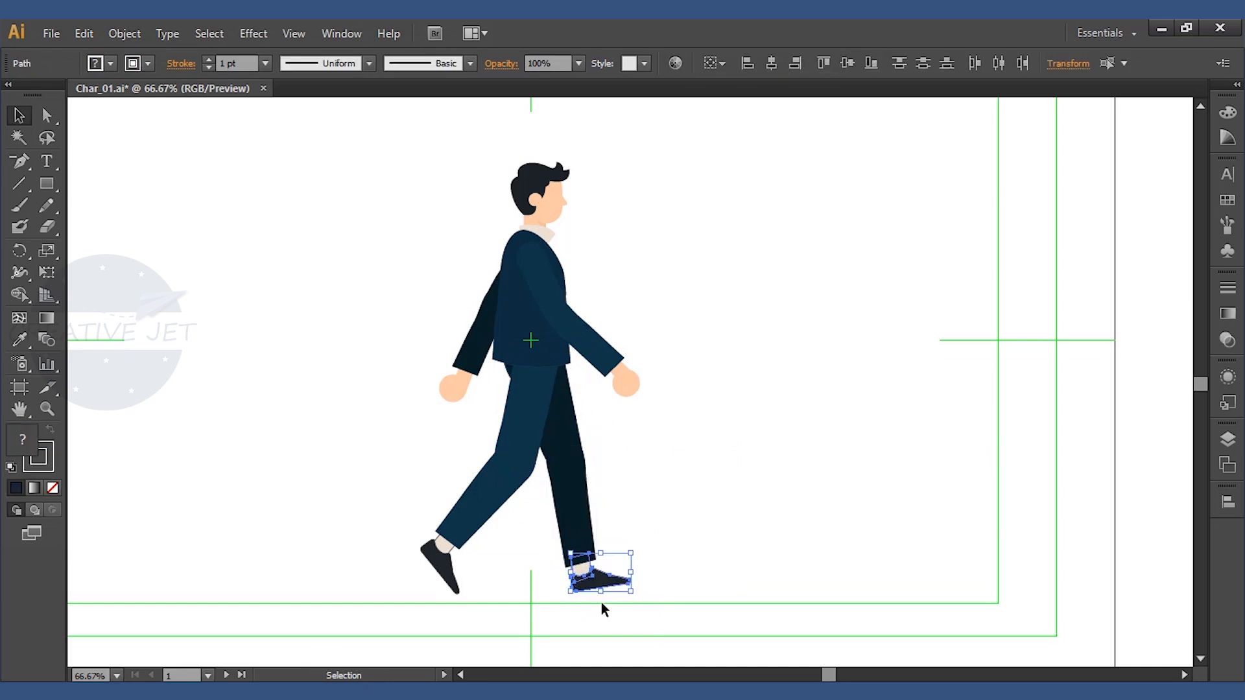
pyautogui.rightClick(596, 587)
pyautogui.click(659, 397)
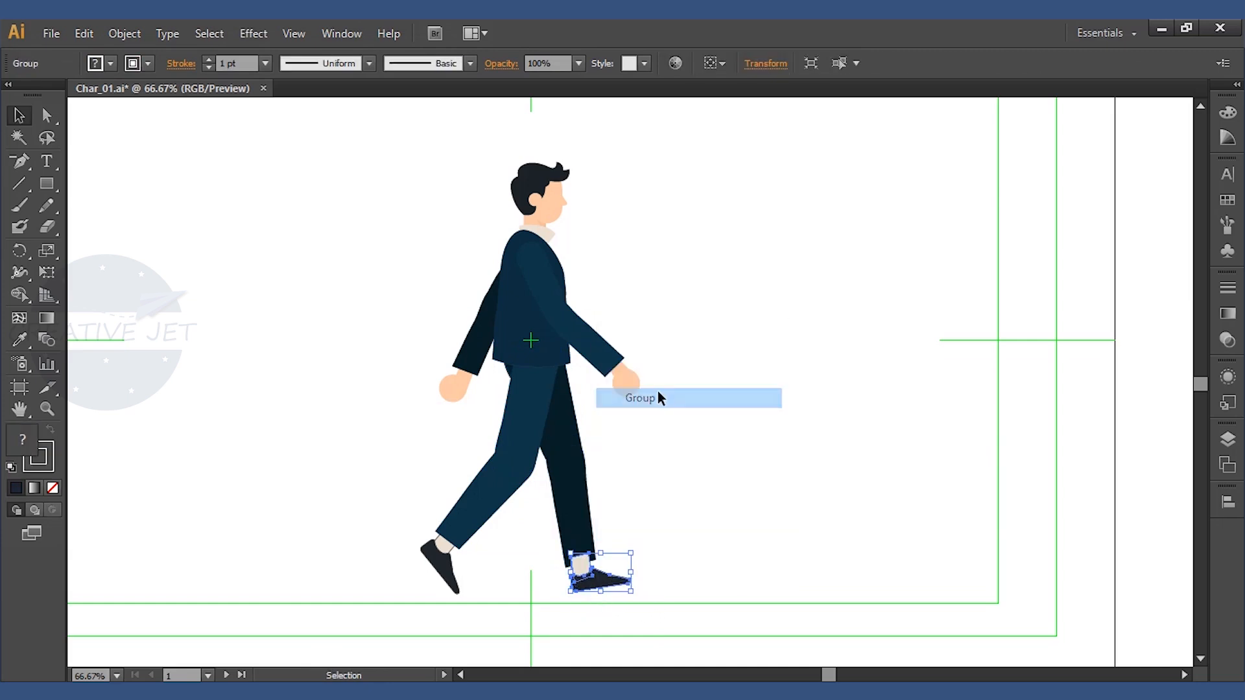
pyautogui.click(682, 483)
# Group the rear foot's shoe with its ankle shape.
pyautogui.click(447, 584)
pyautogui.click(522, 579)
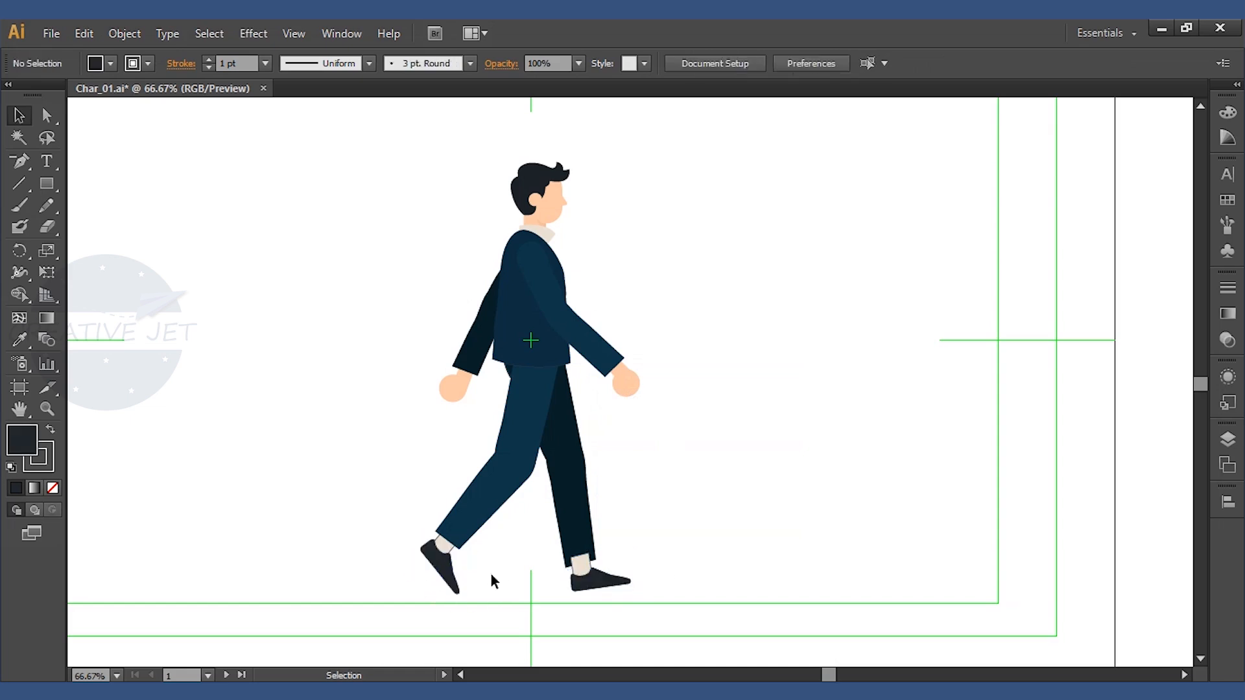
pyautogui.moveTo(433, 570); pyautogui.dragTo(434, 571)
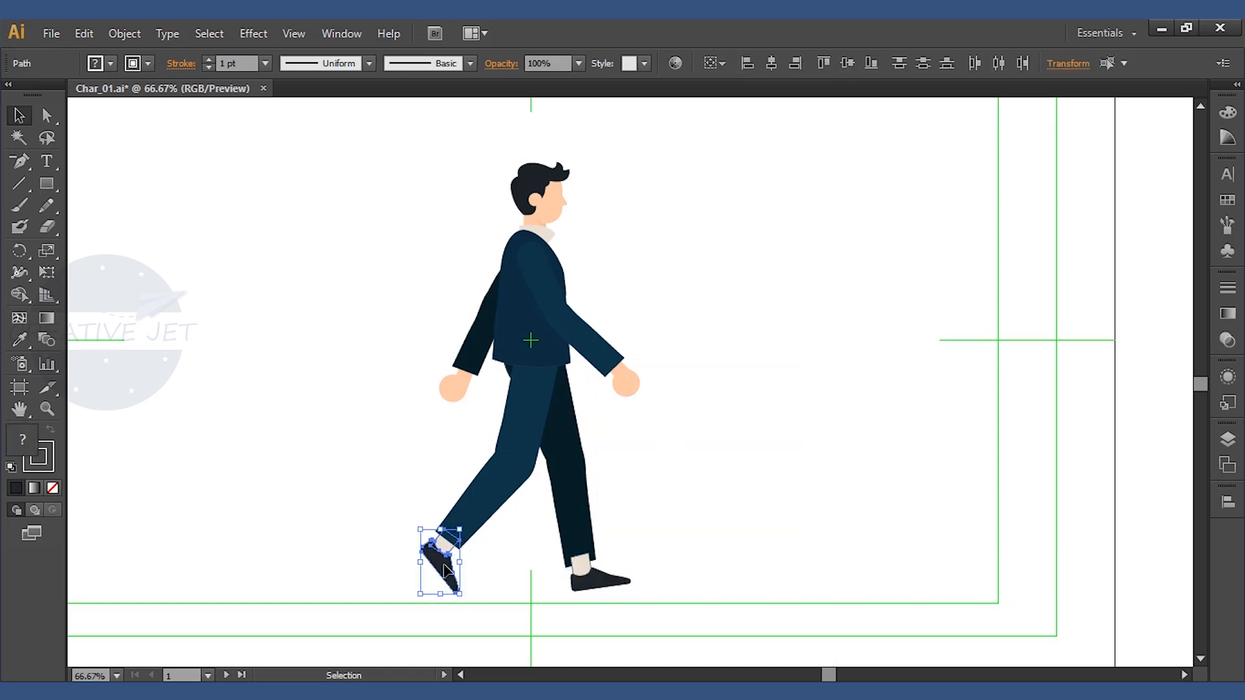
pyautogui.rightClick(448, 572)
pyautogui.click(510, 376)
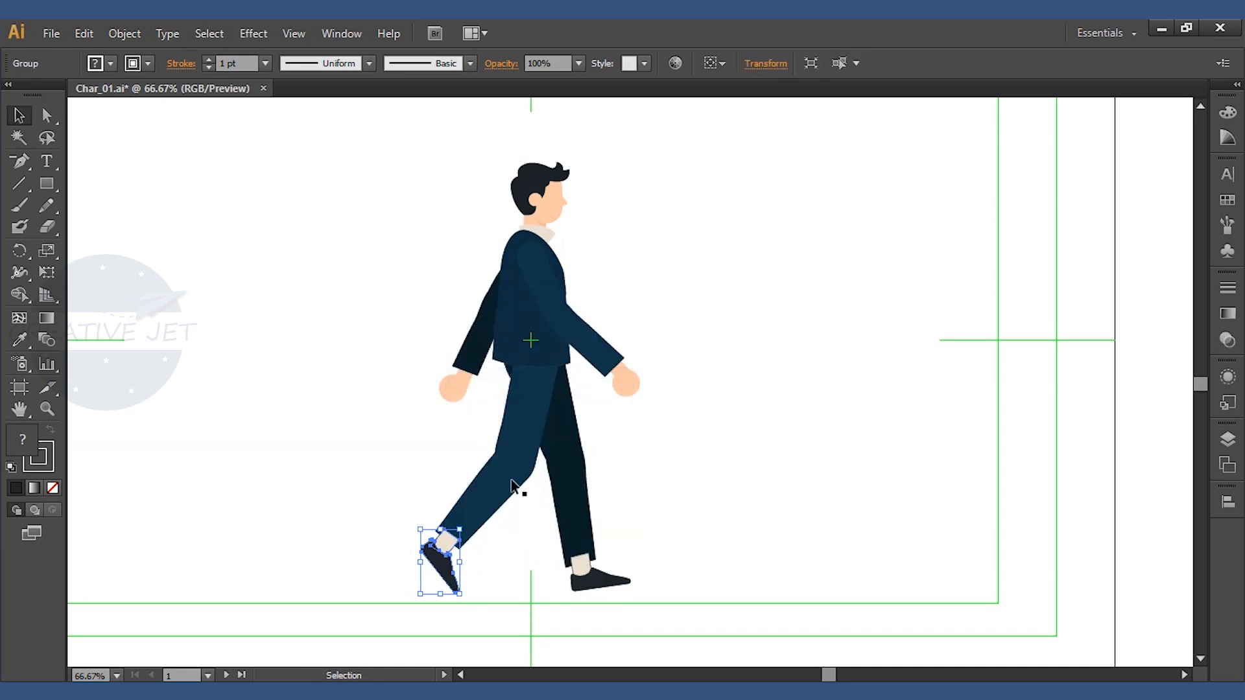
# Move the front and rear foot groups to the bottom of Layer 1's stacking order, behind the trouser legs.
pyautogui.click(1227, 439)
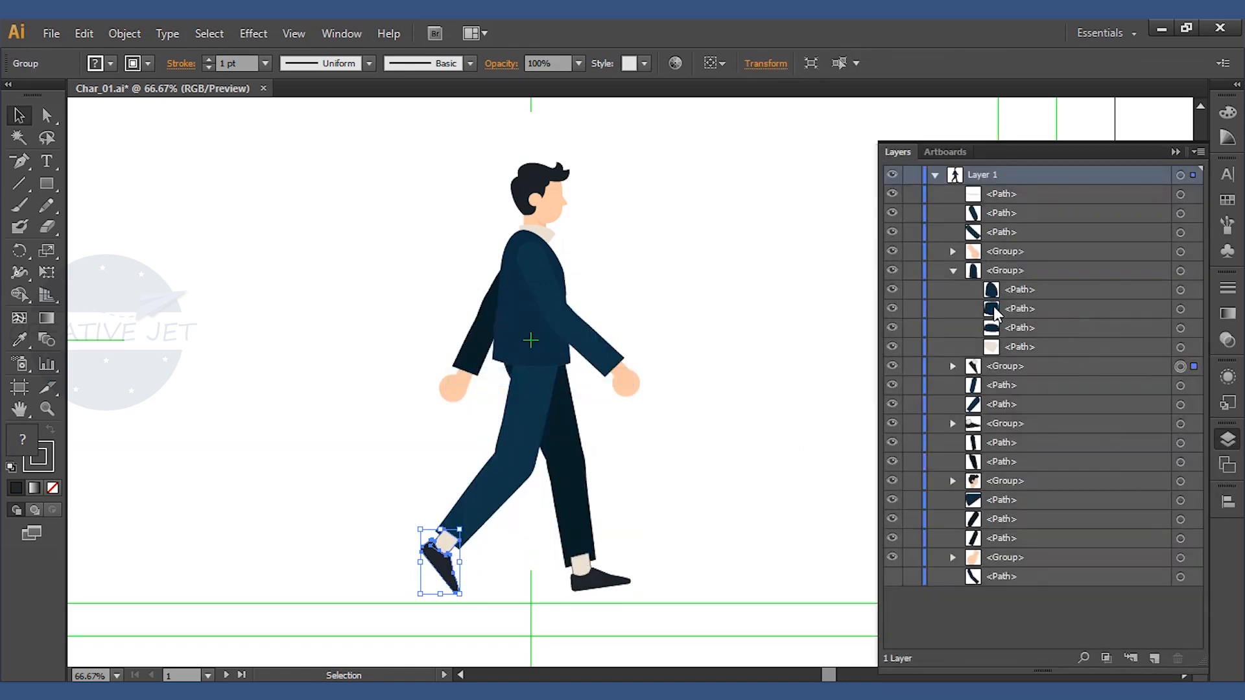
pyautogui.click(951, 271)
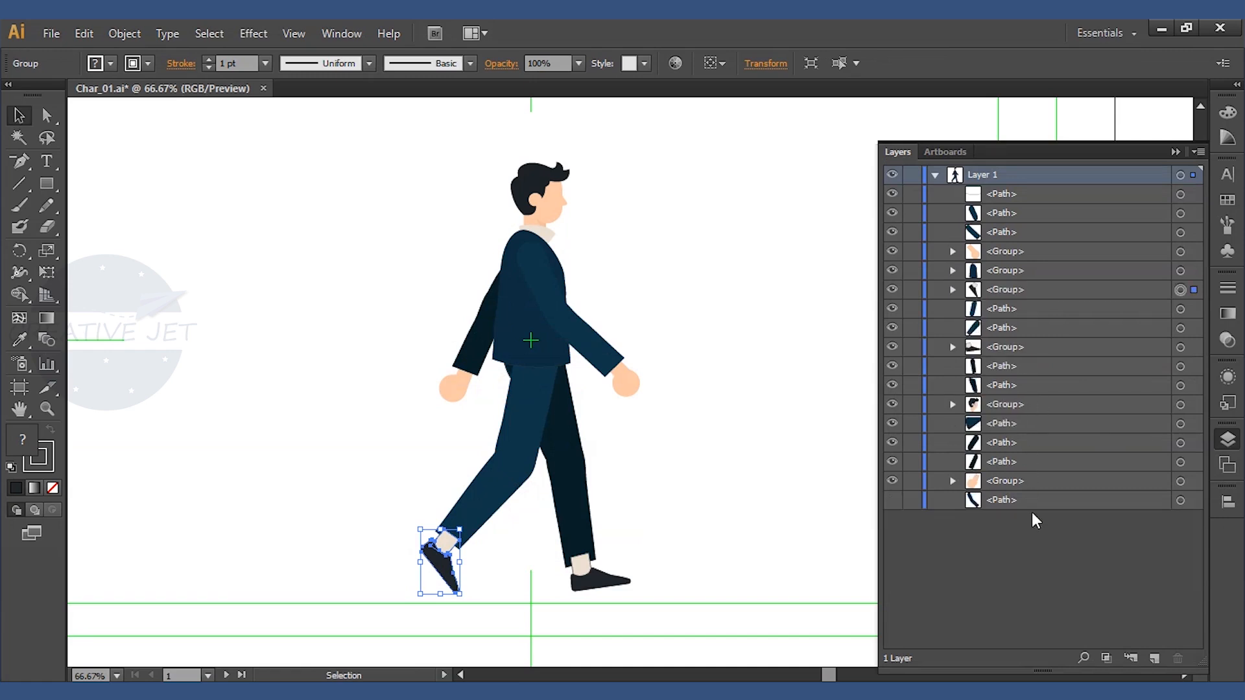
pyautogui.click(1075, 291)
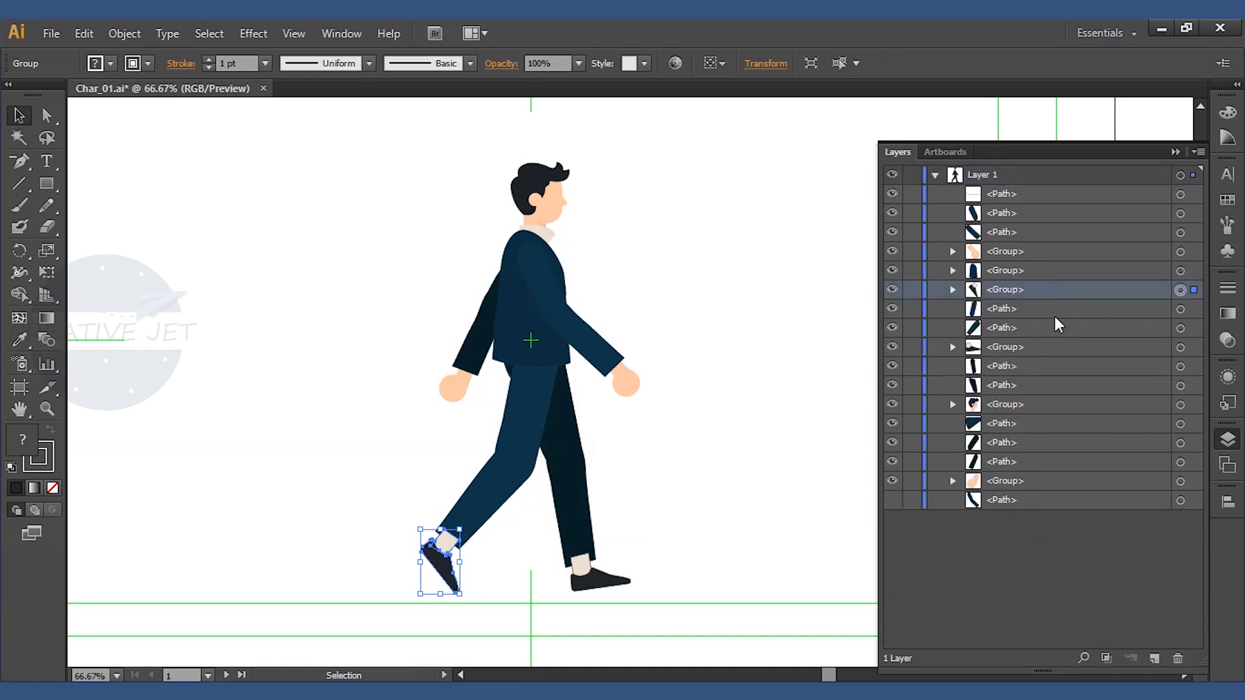
pyautogui.keyDown('ctrl'); pyautogui.click(1000, 349); pyautogui.keyUp('ctrl')
pyautogui.click(1005, 513)
pyautogui.moveTo(1002, 348); pyautogui.dragTo(1002, 506)
pyautogui.click(1012, 289)
pyautogui.moveTo(997, 288); pyautogui.dragTo(1002, 507)
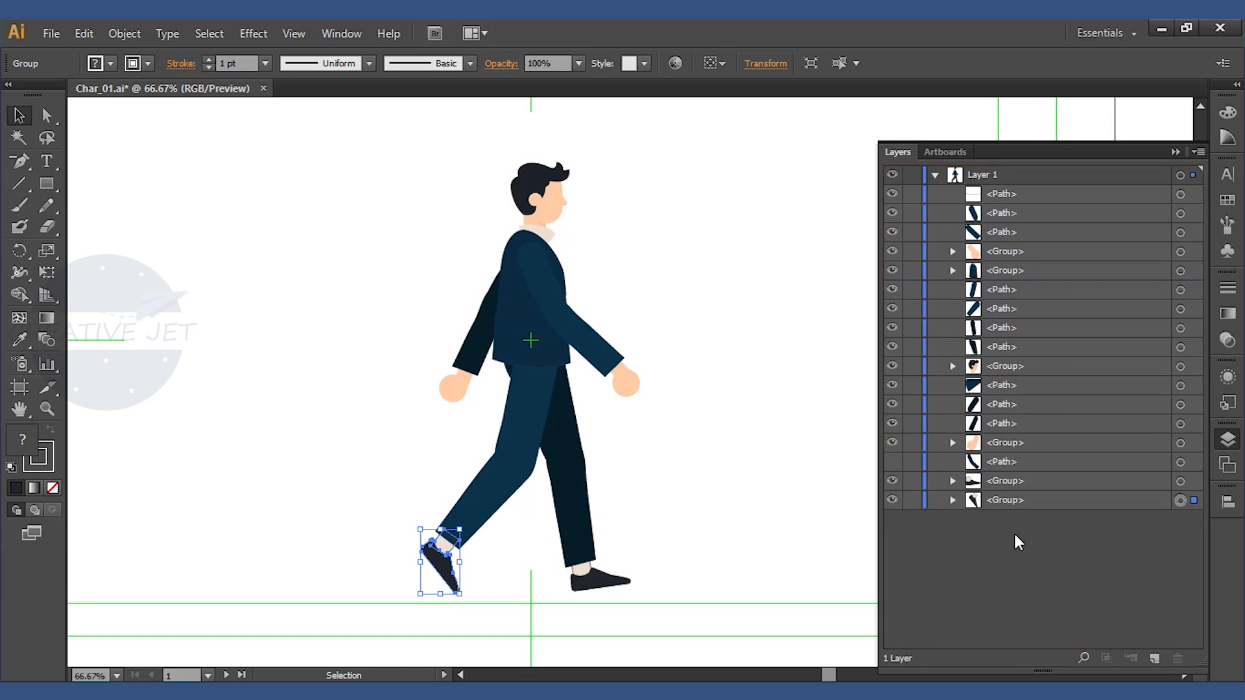
pyautogui.click(620, 551)
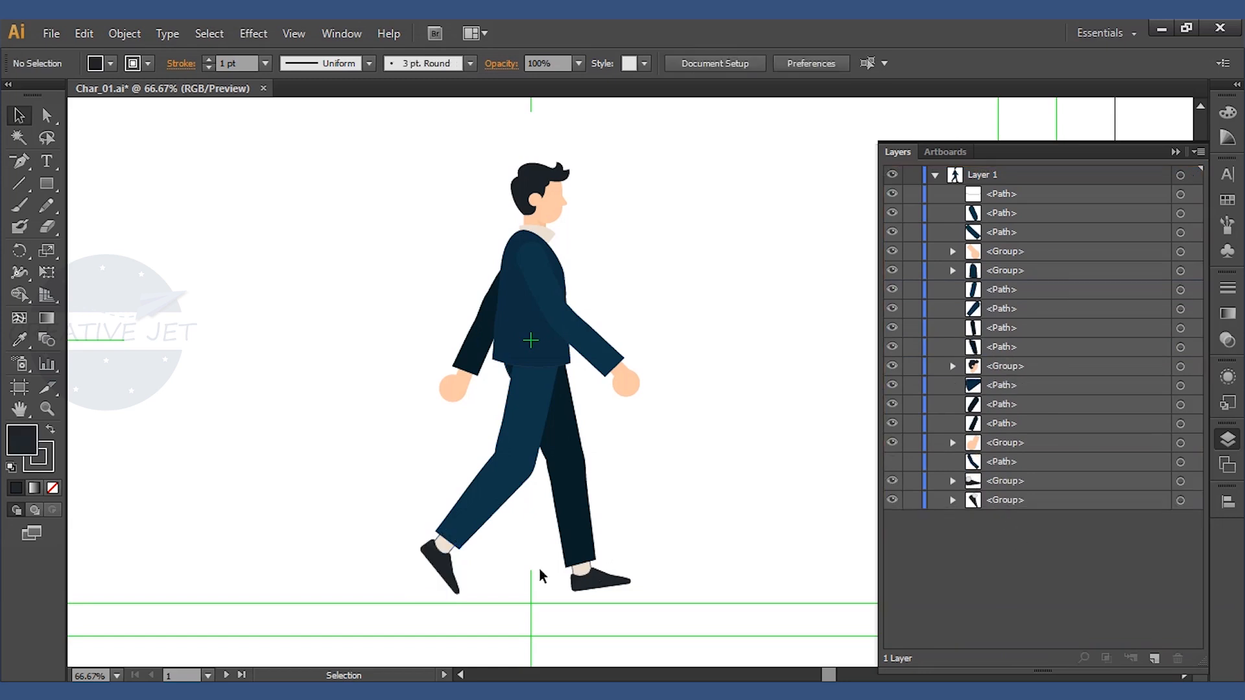
# Move the torso group away from the body as a test and undo the move.
pyautogui.click(543, 362)
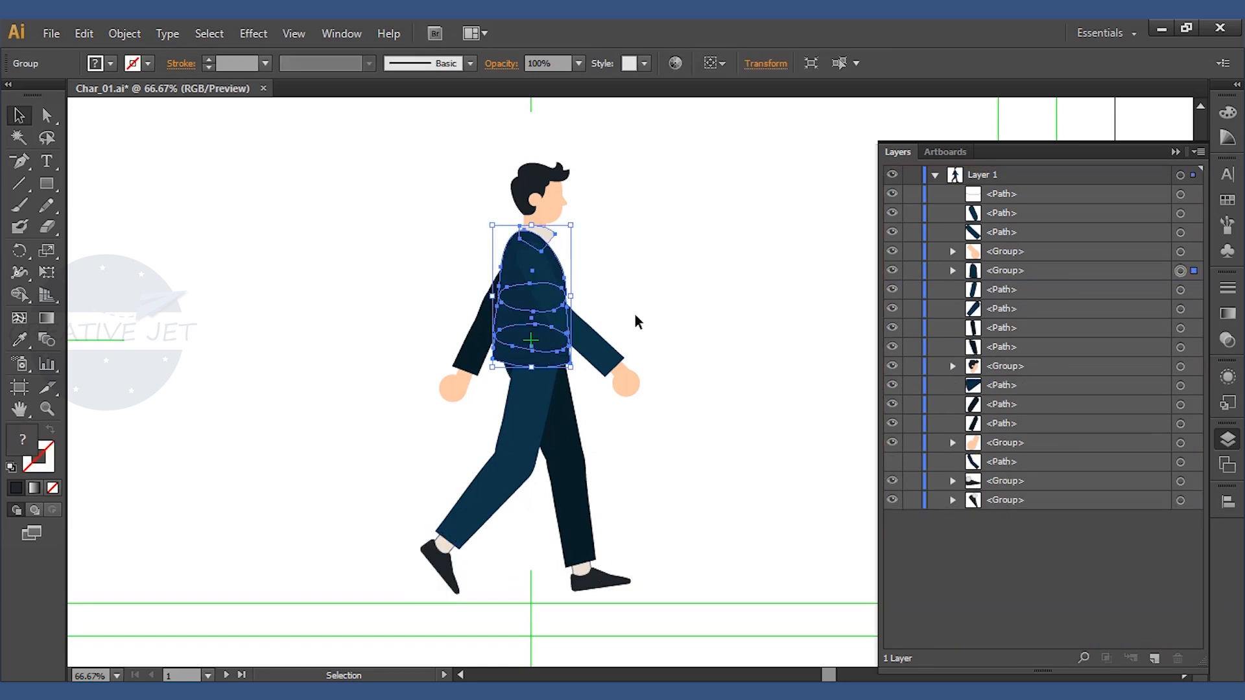
pyautogui.moveTo(530, 313); pyautogui.dragTo(373, 324)
pyautogui.click(383, 431)
pyautogui.click(370, 367)
pyautogui.rightClick(381, 343)
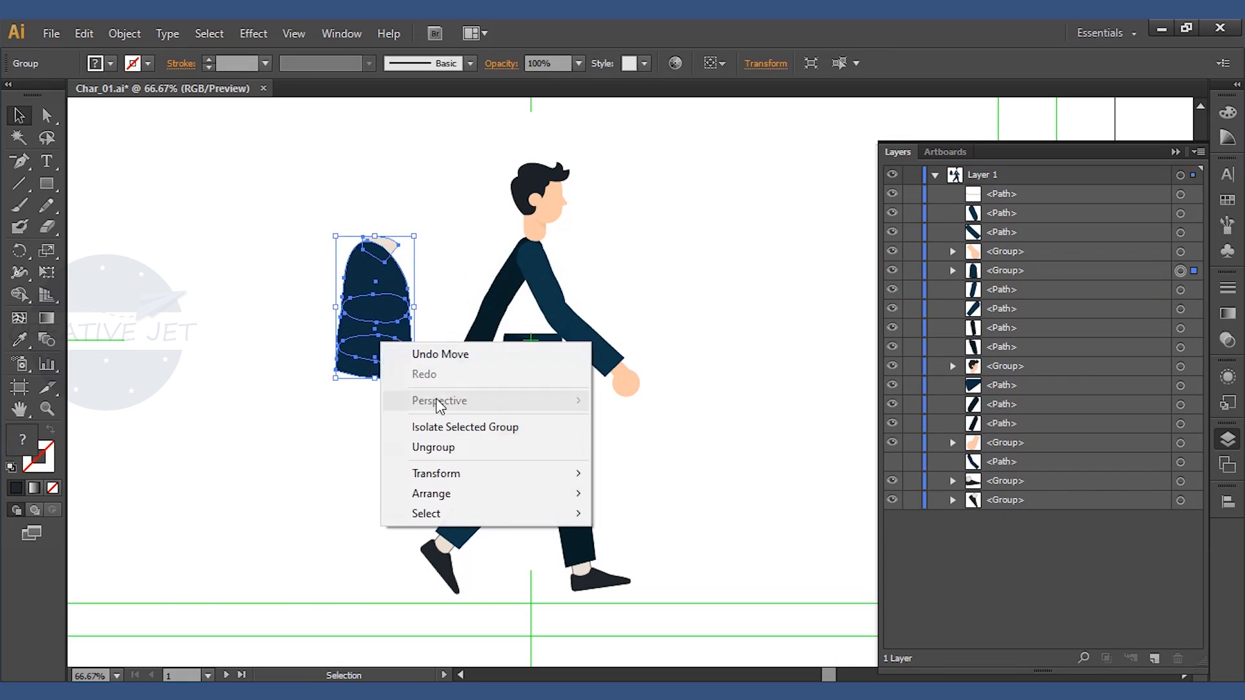
pyautogui.click(313, 500)
pyautogui.hotkey('ctrl', 'z')
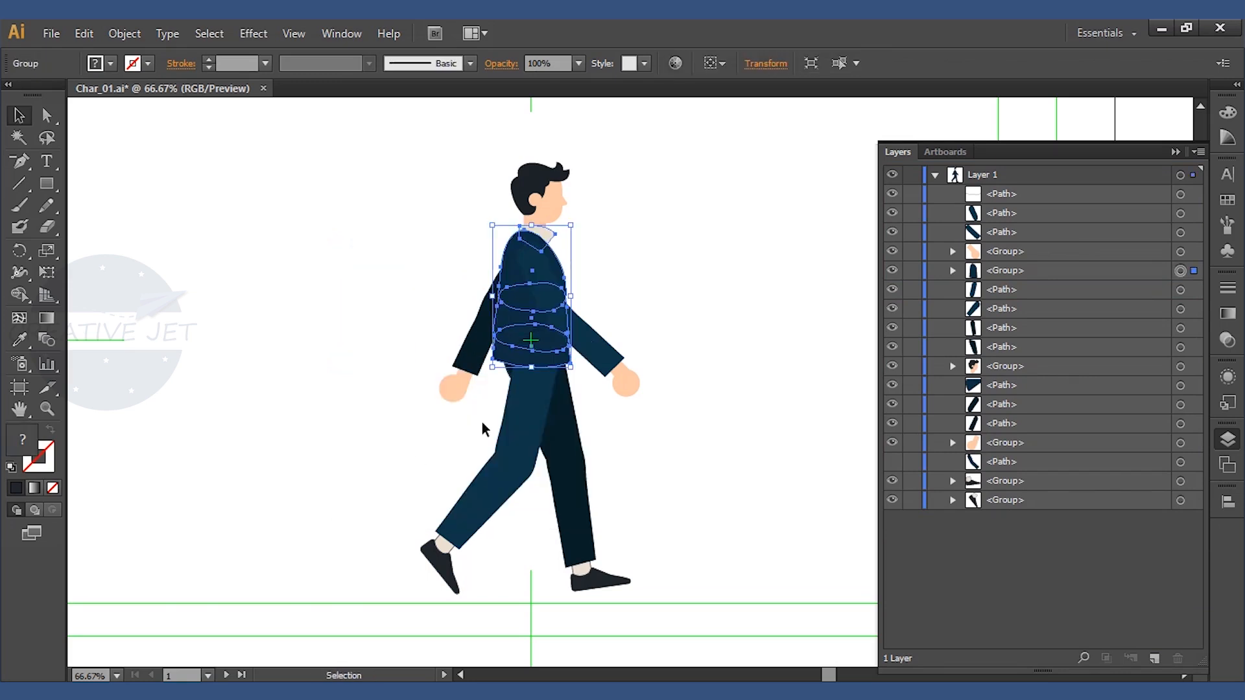
# Ungroup the torso and select its chest and lower jacket paths in turn to check them.
pyautogui.rightClick(516, 326)
pyautogui.click(579, 423)
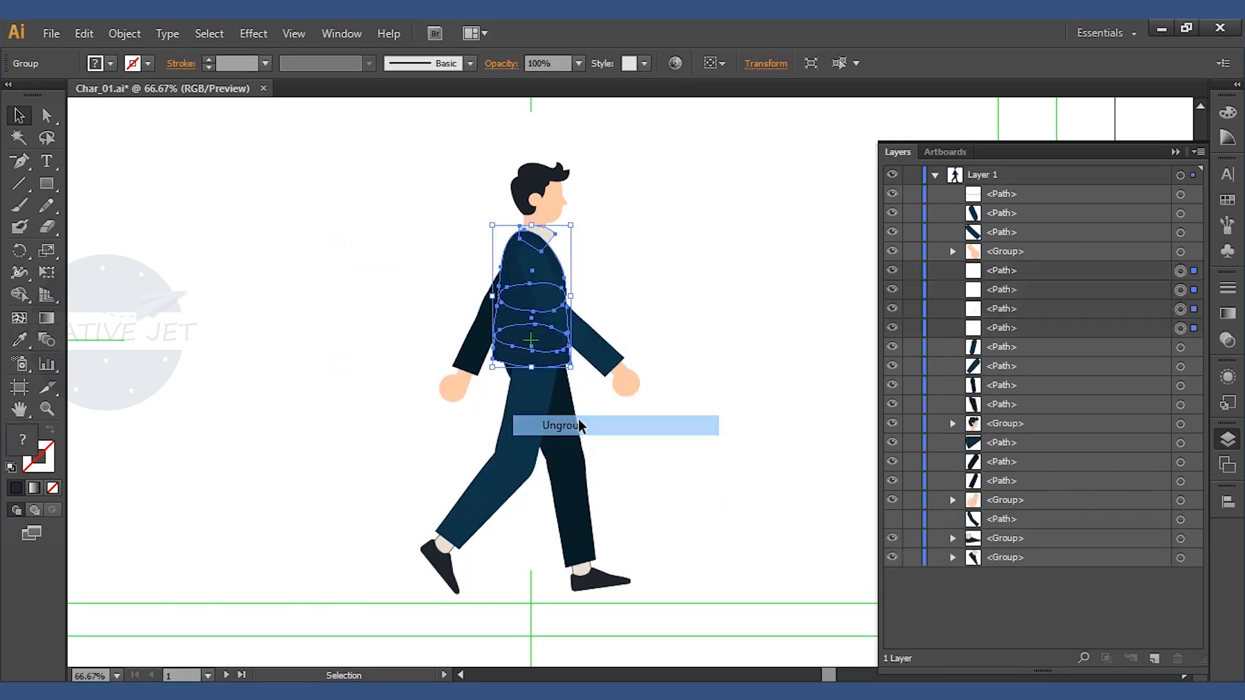
pyautogui.click(648, 309)
pyautogui.click(527, 299)
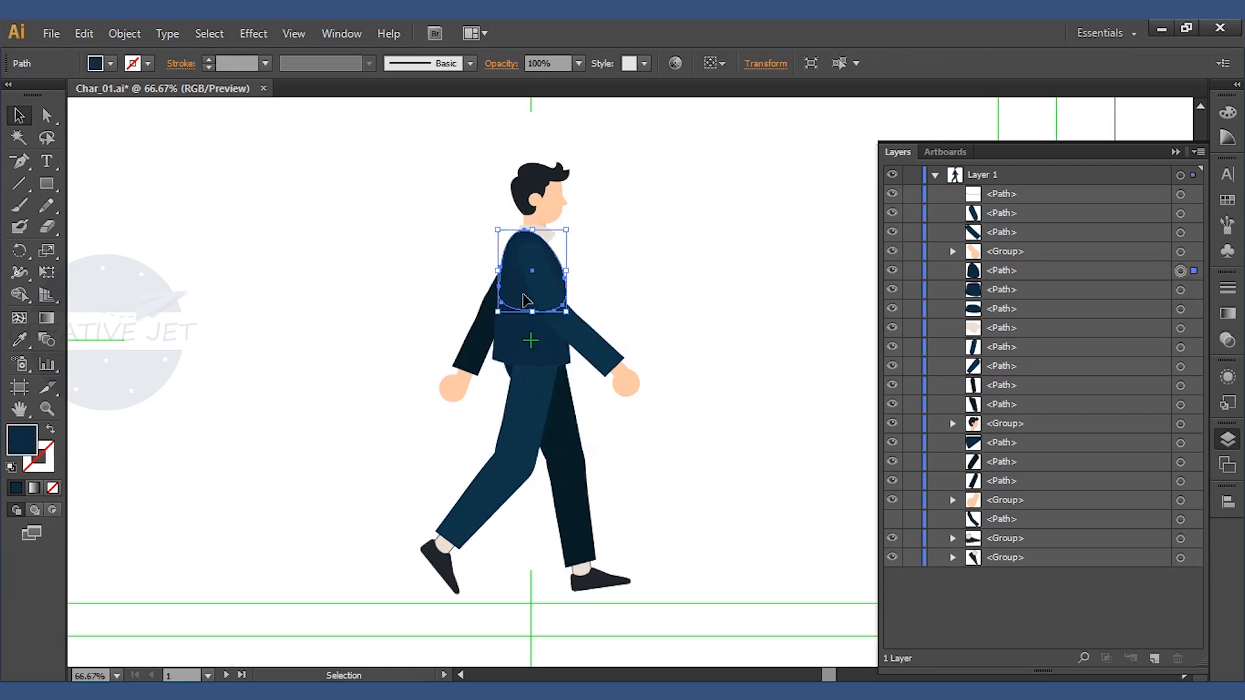
pyautogui.hotkey('ctrl', '+')
pyautogui.press('space')
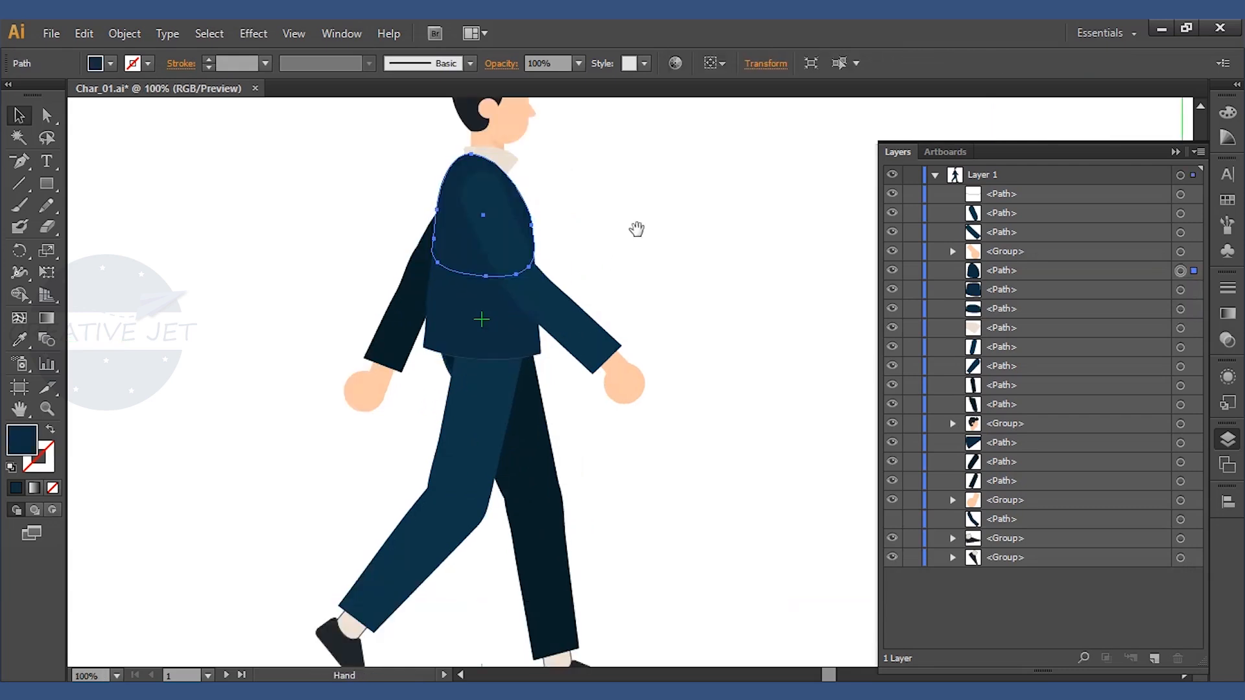
pyautogui.moveTo(637, 229); pyautogui.dragTo(653, 310)
pyautogui.click(495, 383)
pyautogui.click(483, 441)
pyautogui.click(736, 345)
# Group the shirt collar with the chest path.
pyautogui.click(535, 254)
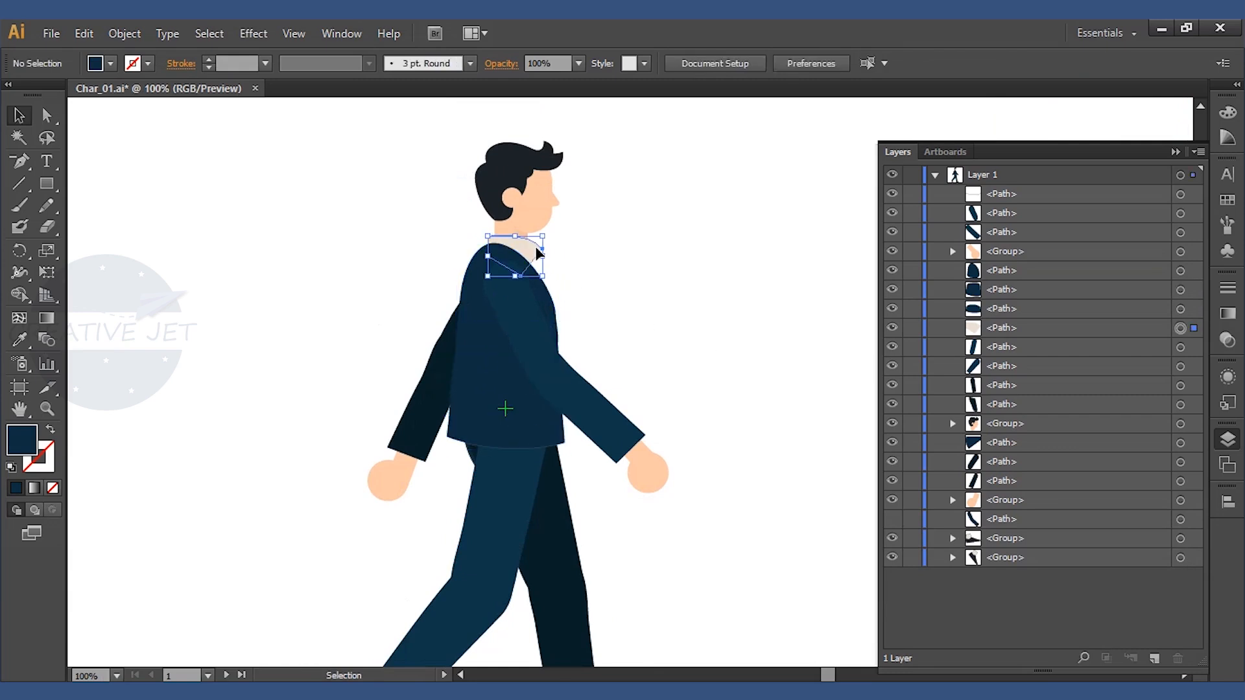
pyautogui.keyDown('shift'); pyautogui.click(477, 297); pyautogui.keyUp('shift')
pyautogui.press('ctrl')
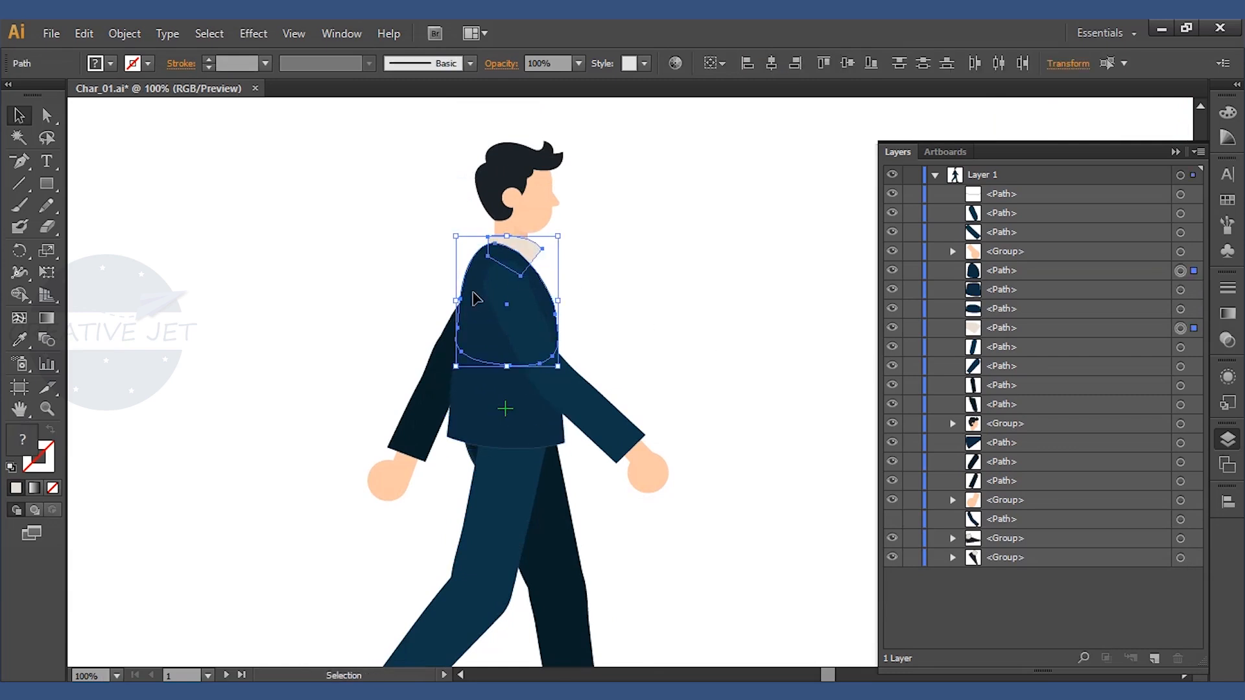
pyautogui.rightClick(478, 297)
pyautogui.click(520, 383)
pyautogui.click(675, 350)
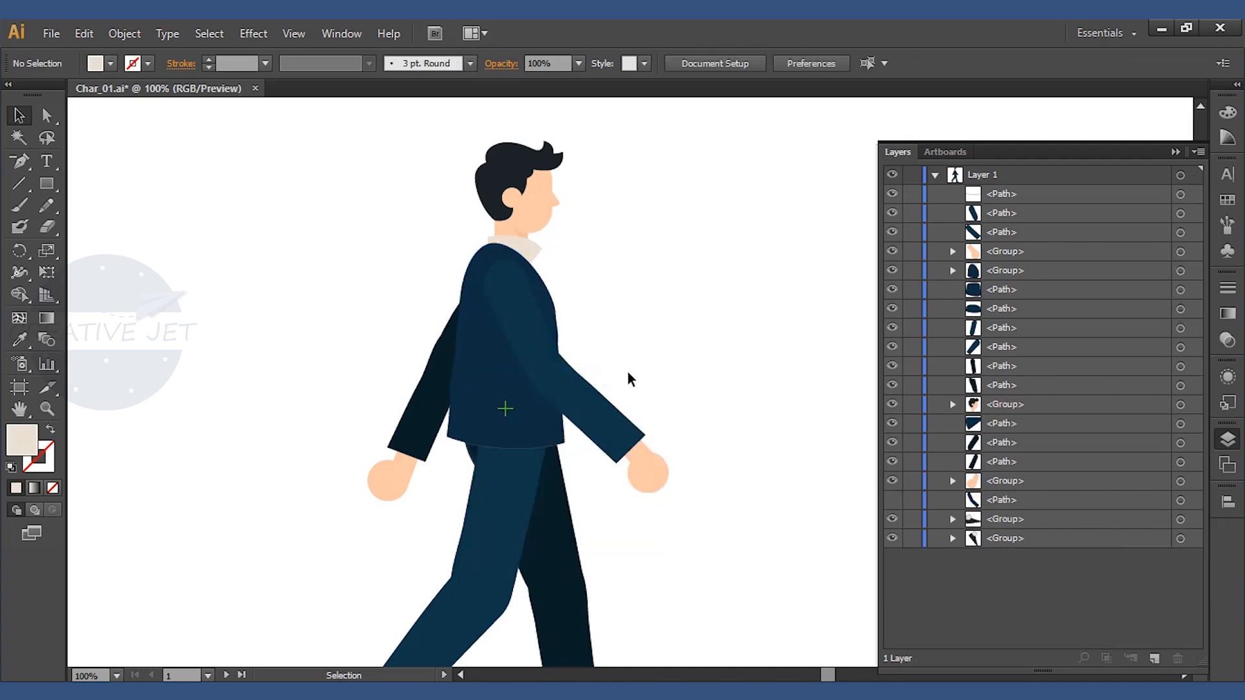
# Test-move the lower jacket path and the waist path, undoing each move.
pyautogui.click(480, 373)
pyautogui.click(478, 436)
pyautogui.moveTo(491, 435); pyautogui.dragTo(372, 441)
pyautogui.hotkey('ctrl', 'z')
pyautogui.click(477, 364)
pyautogui.moveTo(472, 385); pyautogui.dragTo(350, 384)
pyautogui.hotkey('ctrl', 'z')
# Select the paths just below the jacket hem in turn to check which leg piece sits there.
pyautogui.click(473, 454)
pyautogui.click(439, 461)
pyautogui.click(476, 462)
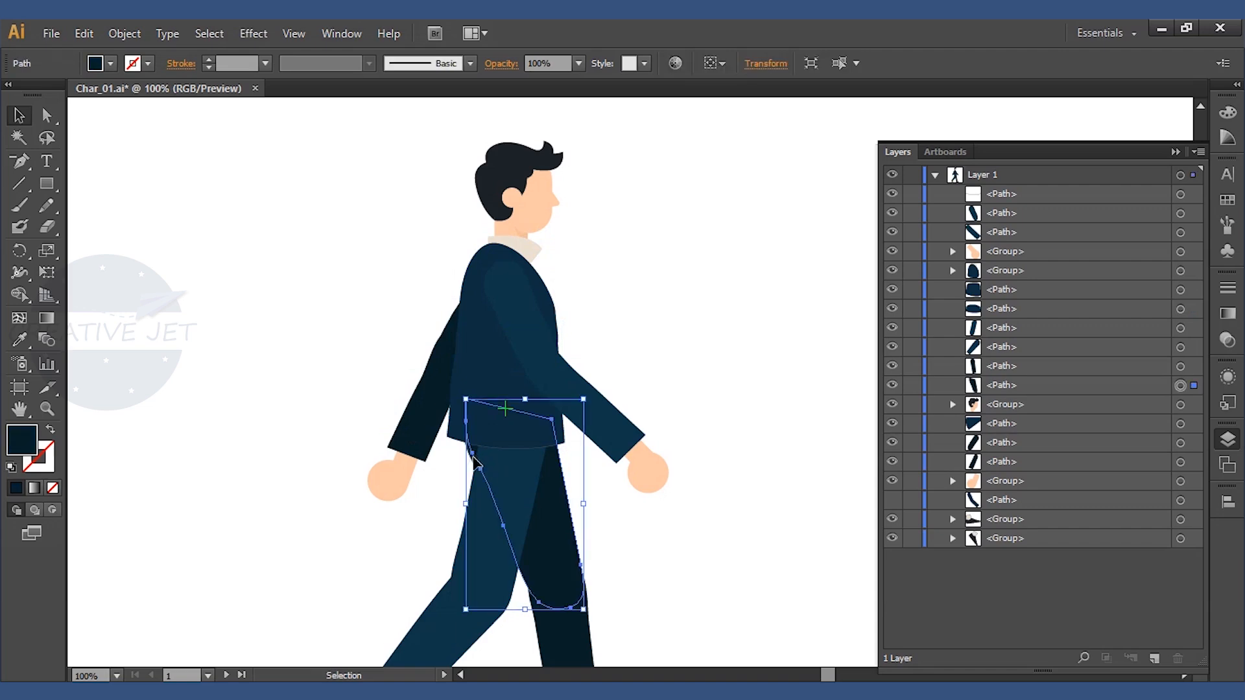
pyautogui.hotkey('ctrl', 'shift', 'a')
# Try grouping the small waist path behind the legs with the lower jacket path, and undo the grouping.
pyautogui.hotkey('ctrl', '=')
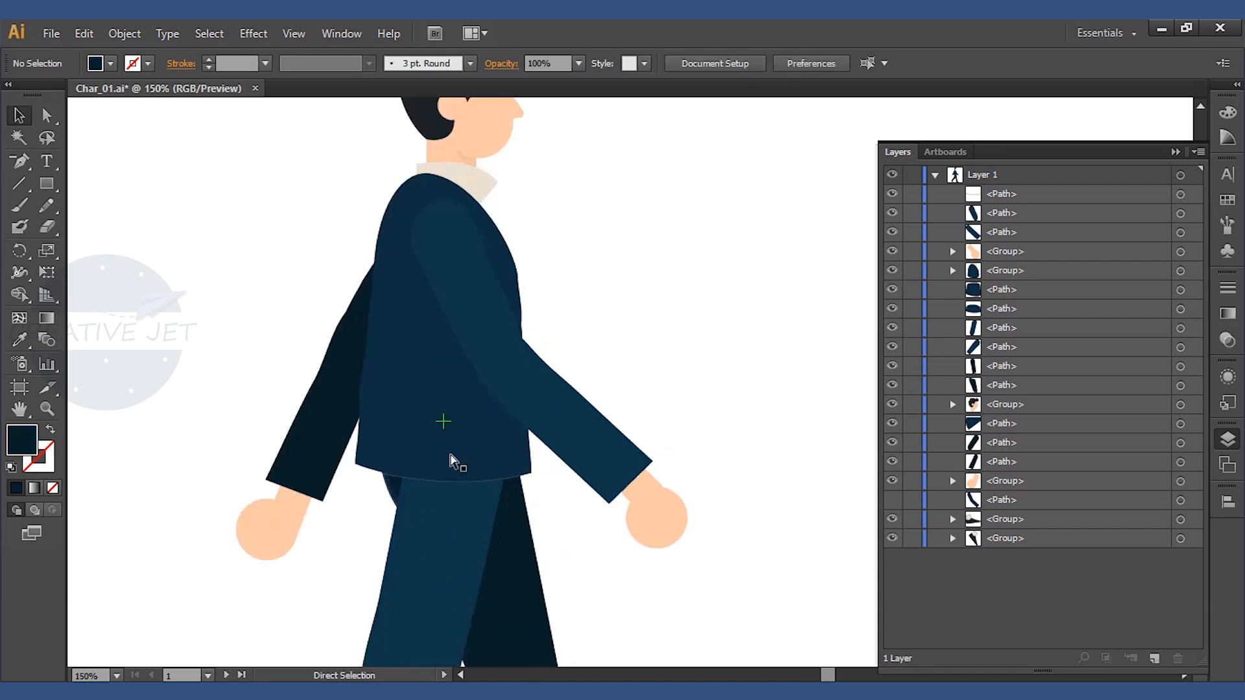
pyautogui.hotkey('ctrl', '=')
pyautogui.click(314, 526)
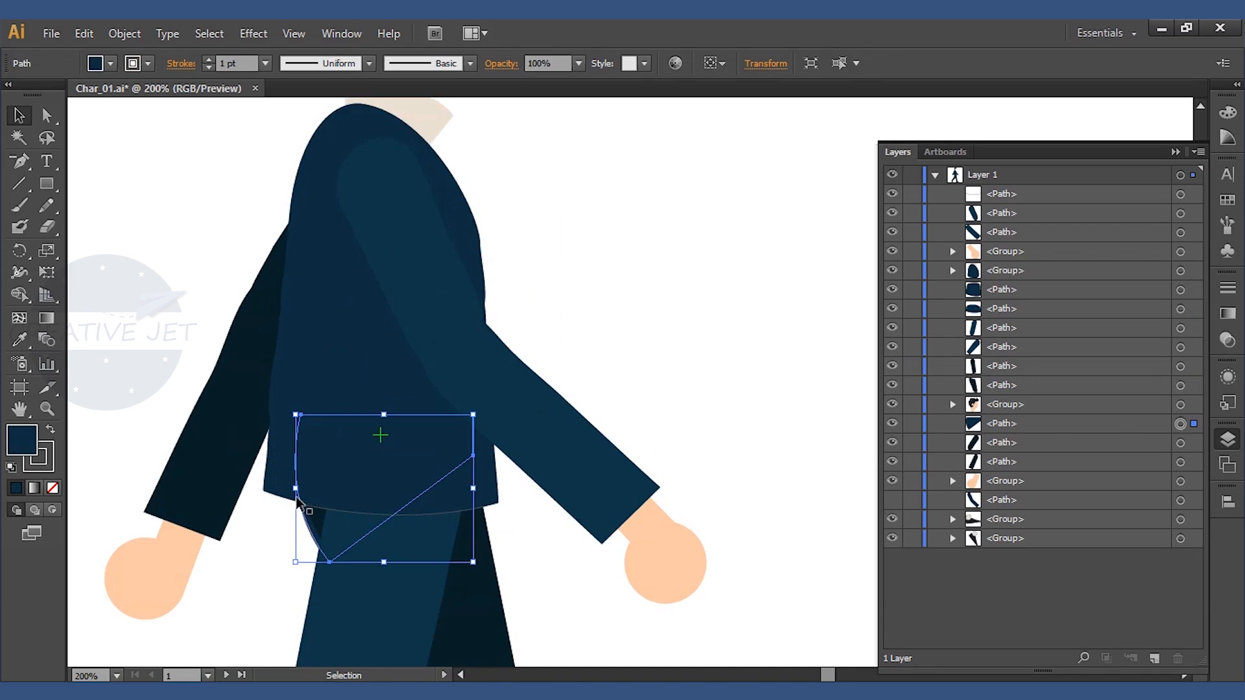
pyautogui.keyDown('shift'); pyautogui.click(275, 488); pyautogui.keyUp('shift')
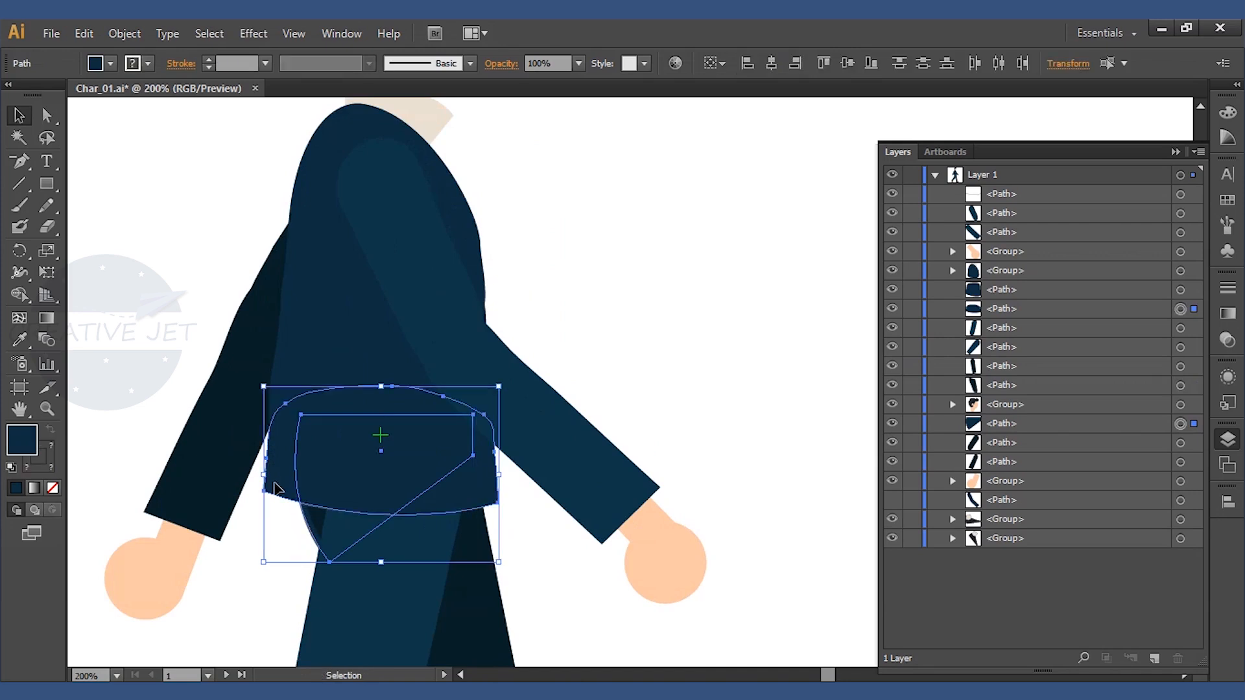
pyautogui.rightClick(276, 488)
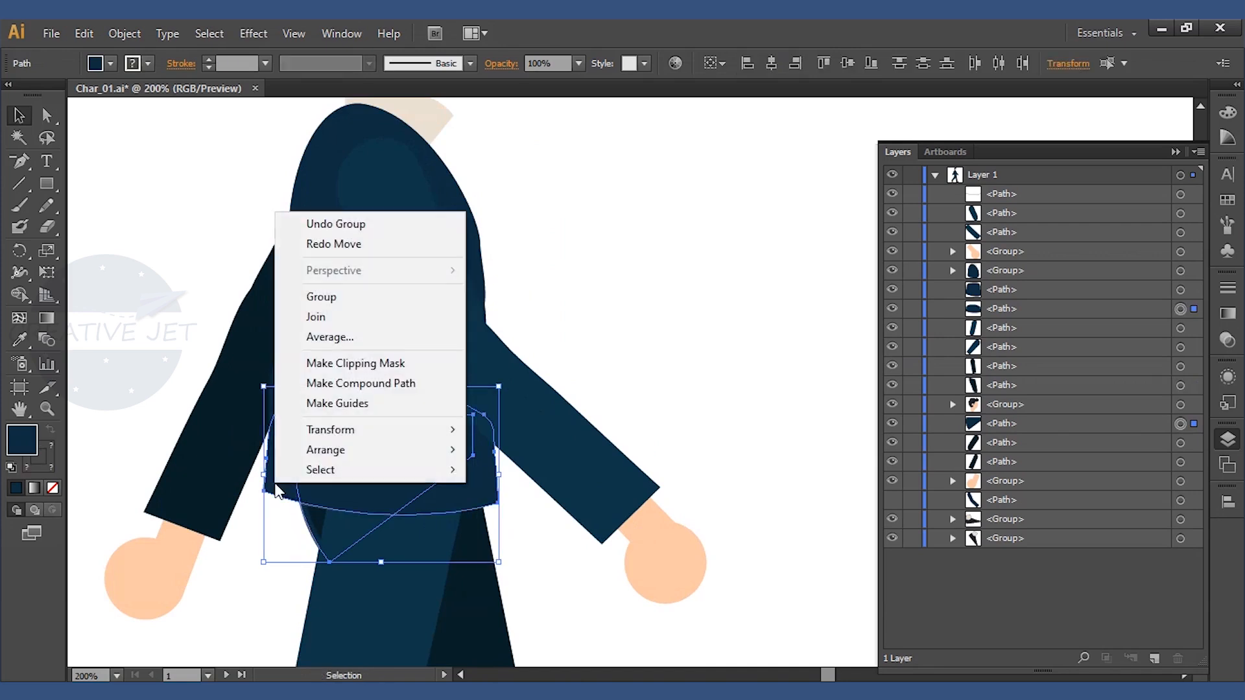
pyautogui.click(371, 301)
pyautogui.click(592, 309)
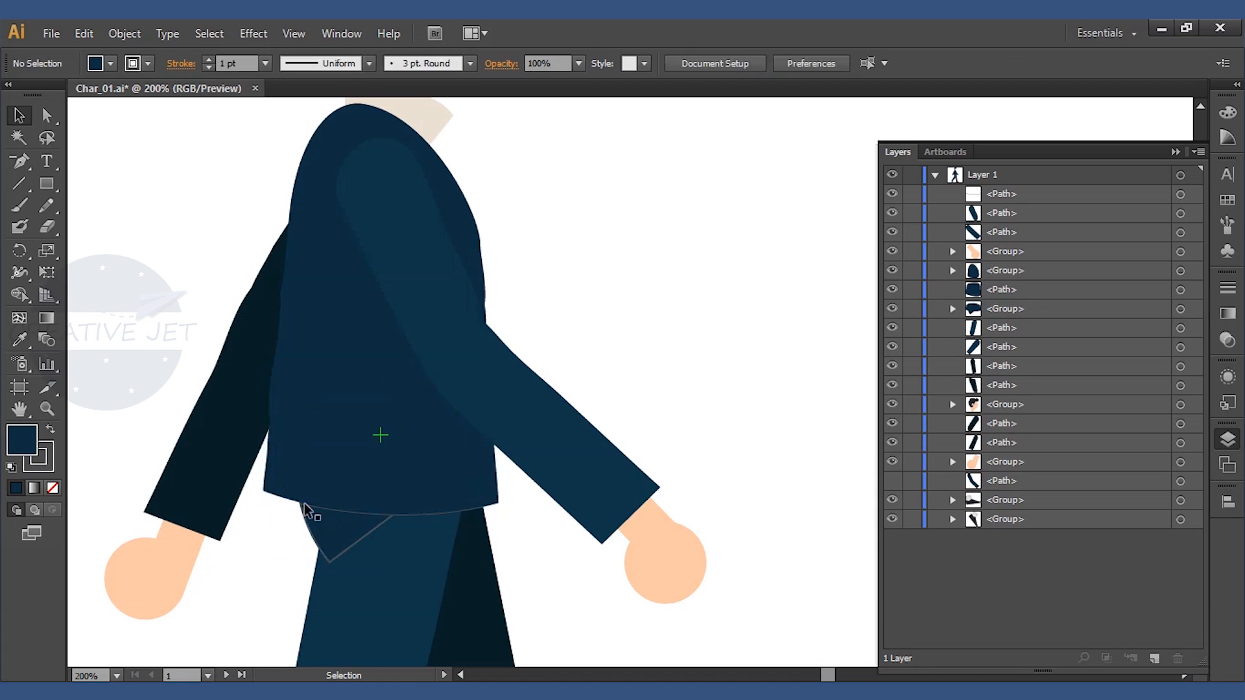
pyautogui.press('a')
pyautogui.hotkey('ctrl', 'z')
pyautogui.press('v')
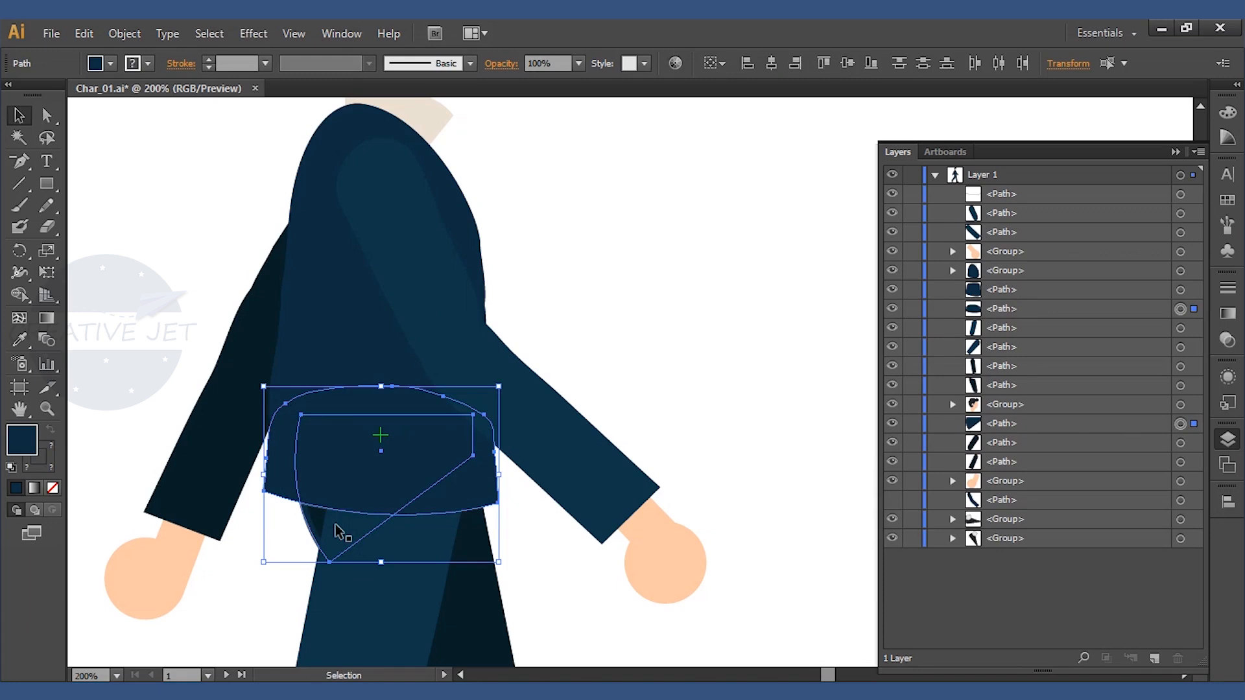
pyautogui.click(630, 344)
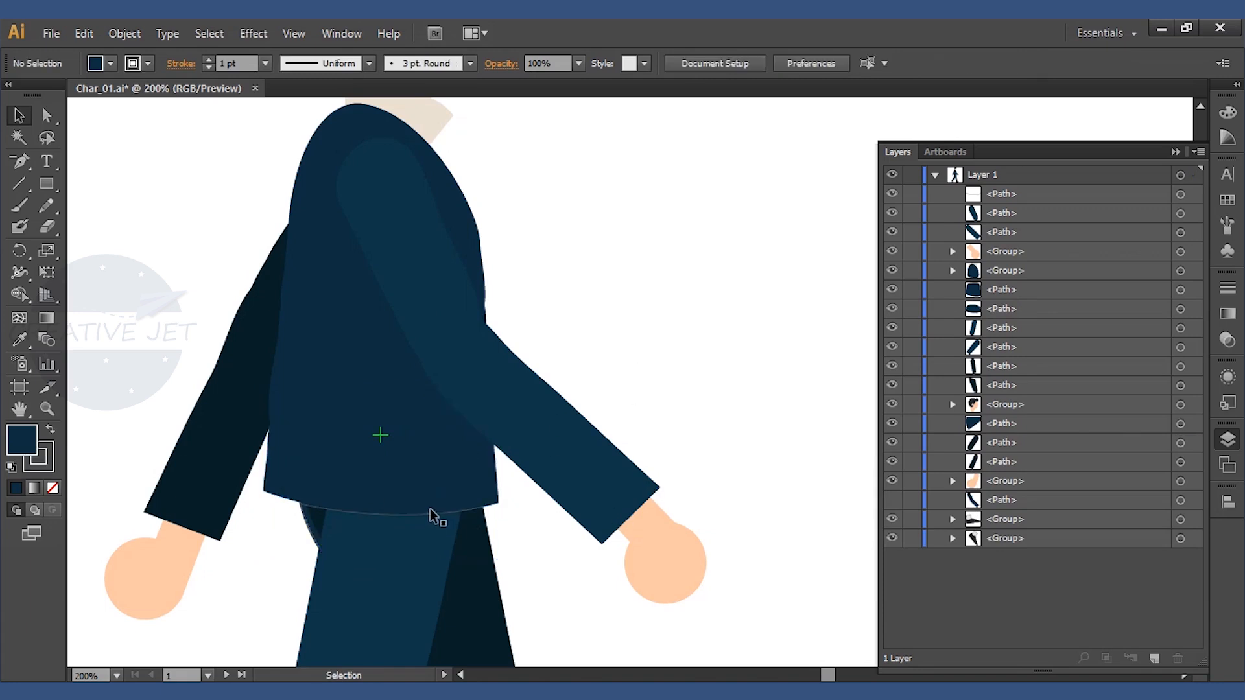
# Release the contents of Layer 1 to separate layers using the Sequence option.
pyautogui.hotkey('ctrl', '-')
pyautogui.hotkey('ctrl', '-')
pyautogui.hotkey('ctrl', '-')
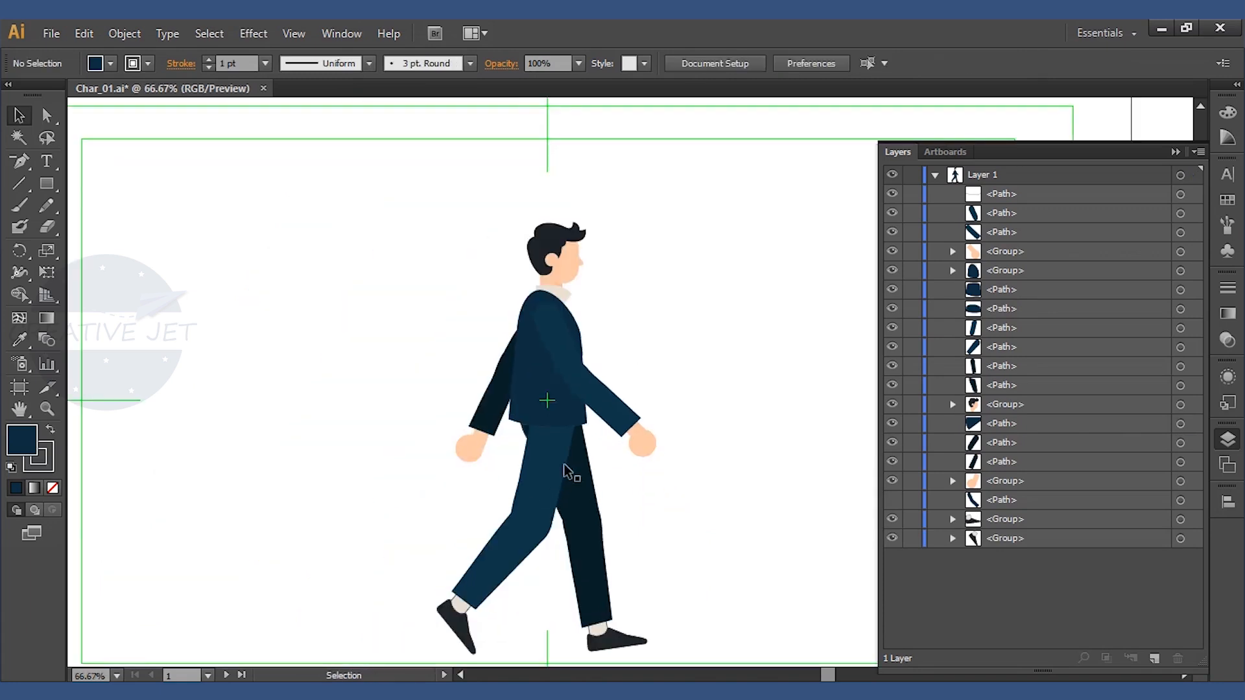
pyautogui.moveTo(576, 400); pyautogui.dragTo(531, 355)
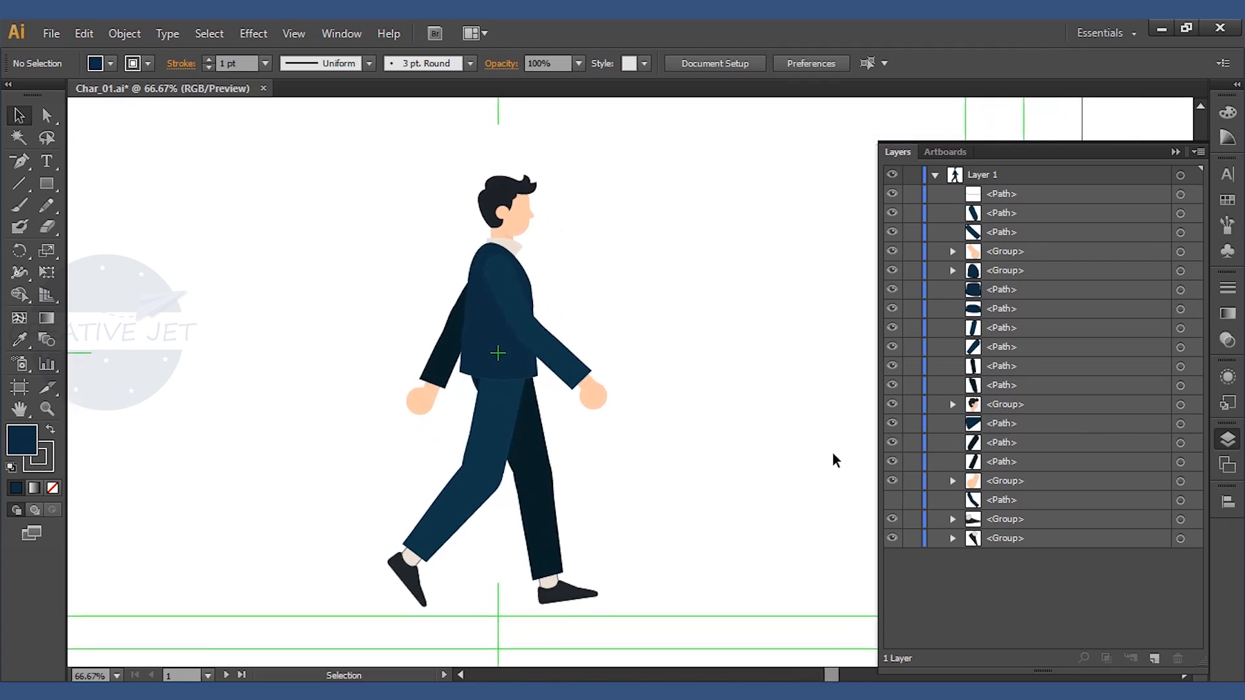
pyautogui.click(1011, 183)
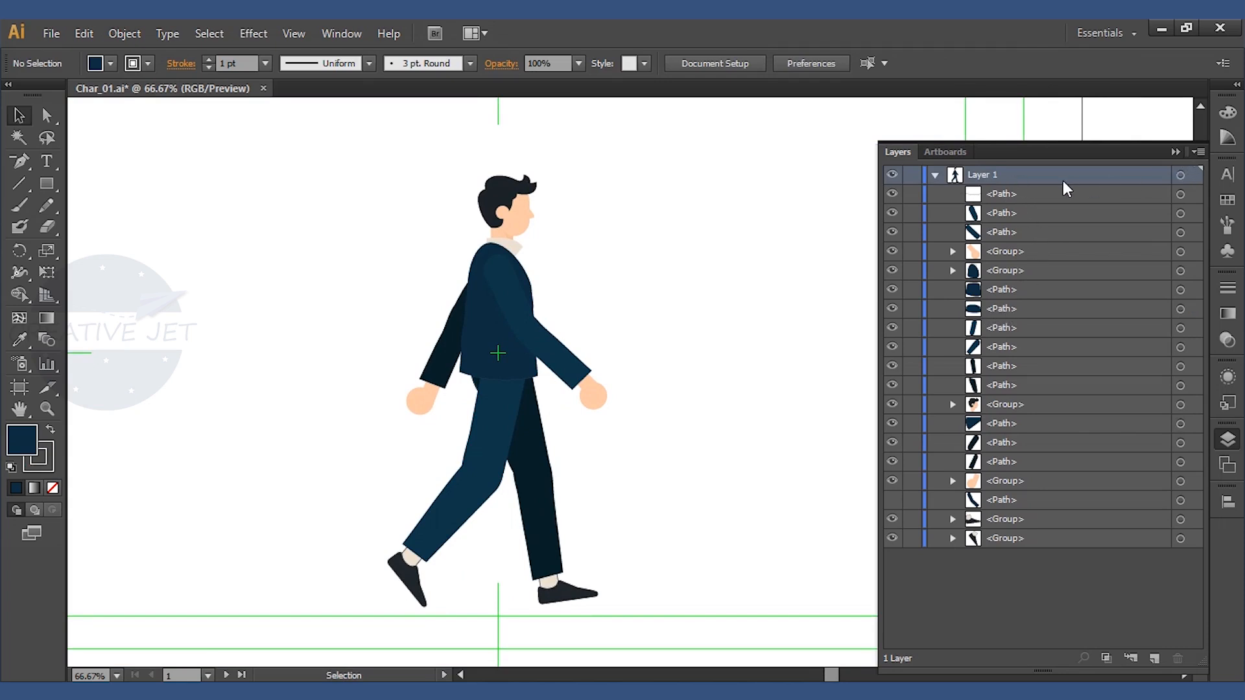
pyautogui.click(1195, 152)
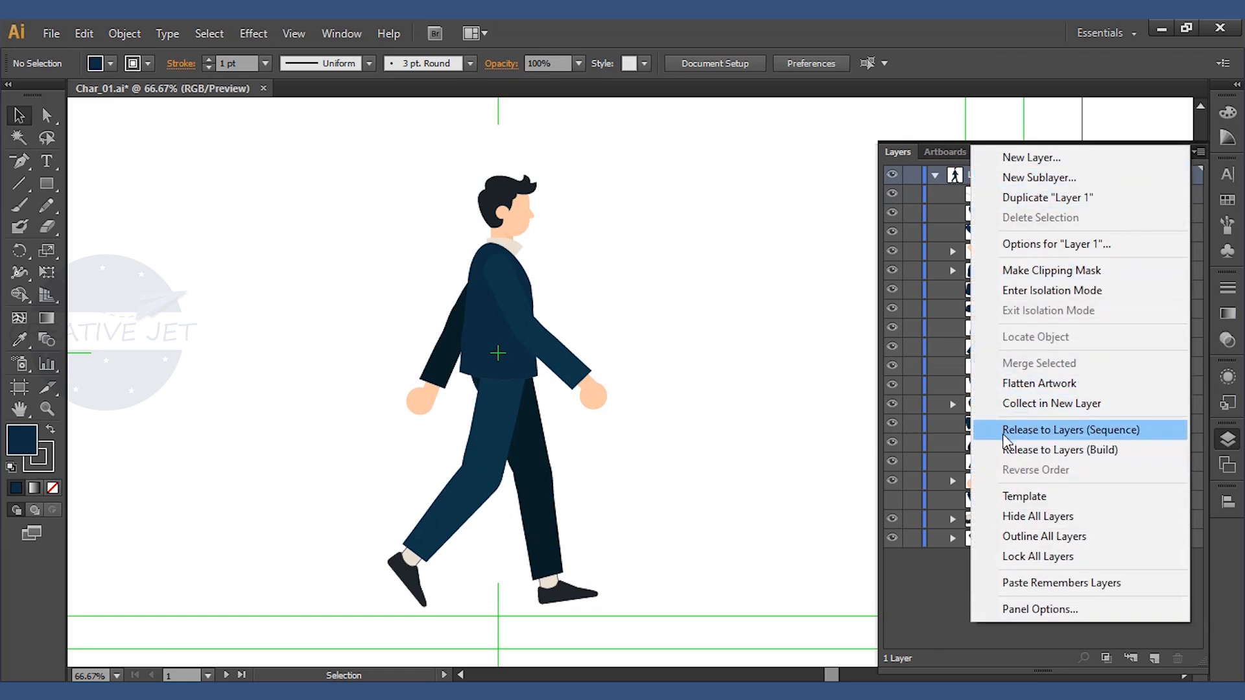
pyautogui.click(1161, 431)
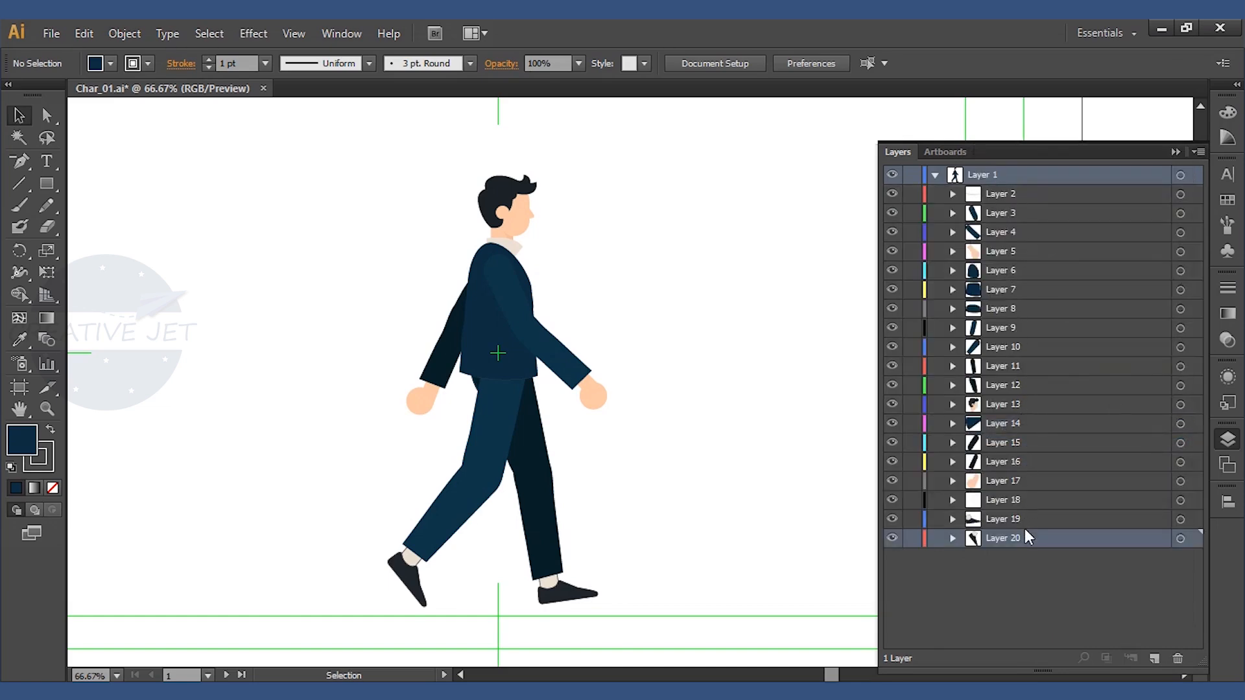
# Move Layer 2 through Layer 20 out of Layer 1 to the top level and delete the emptied Layer 1.
pyautogui.click(995, 196)
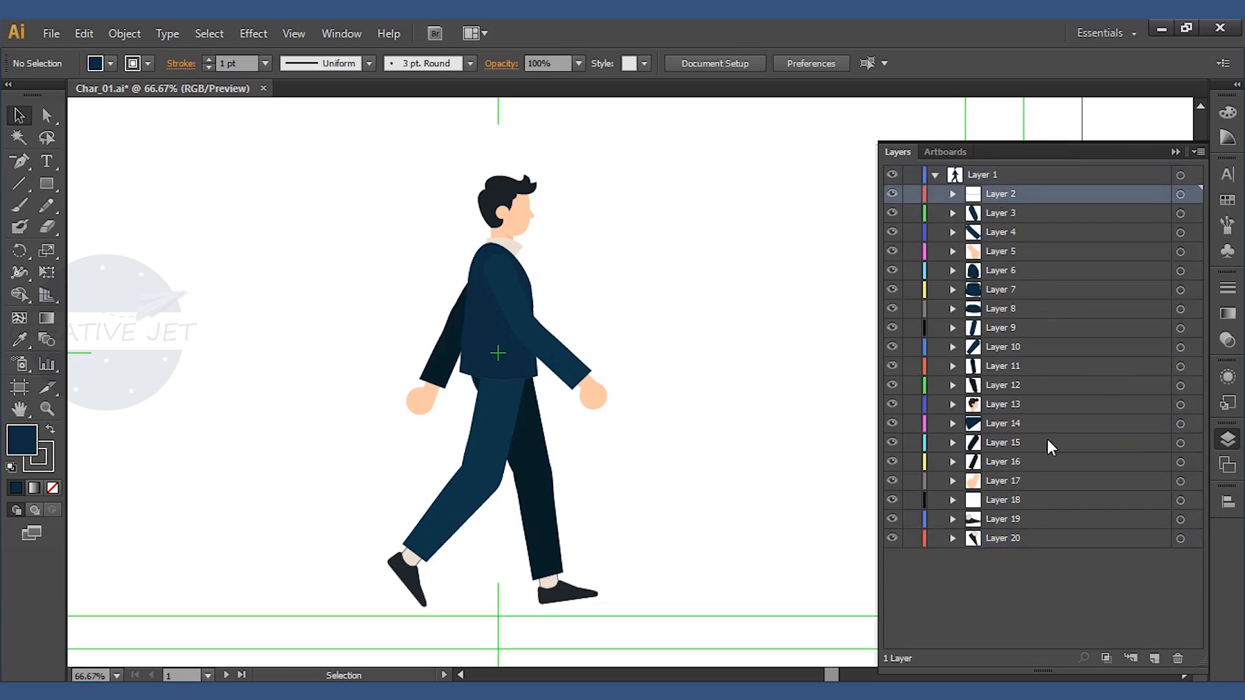
pyautogui.keyDown('shift'); pyautogui.click(1011, 538); pyautogui.keyUp('shift')
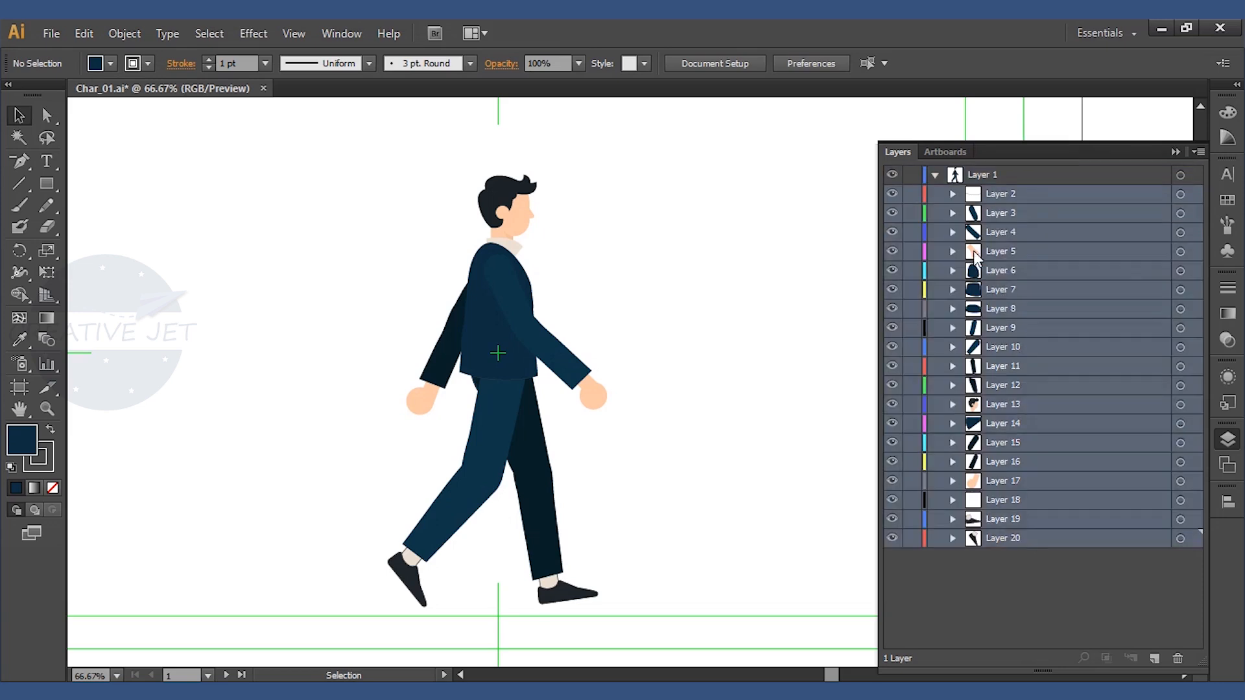
pyautogui.moveTo(1002, 192); pyautogui.dragTo(1000, 170)
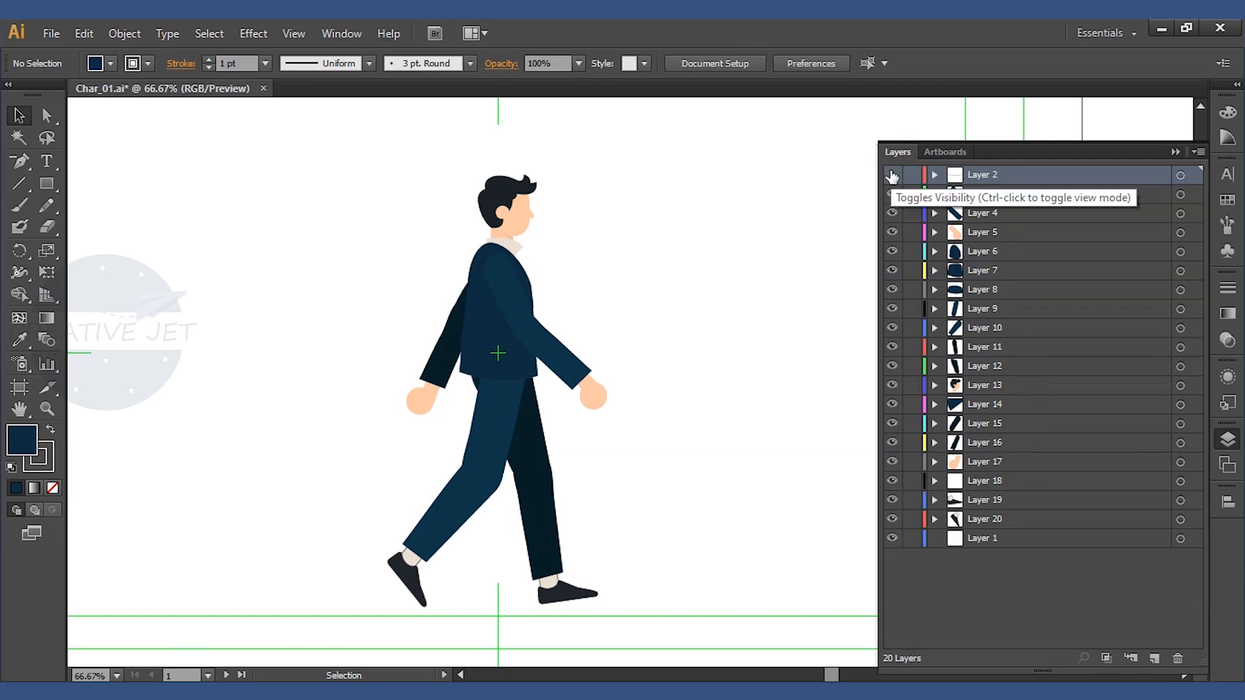
pyautogui.click(976, 538)
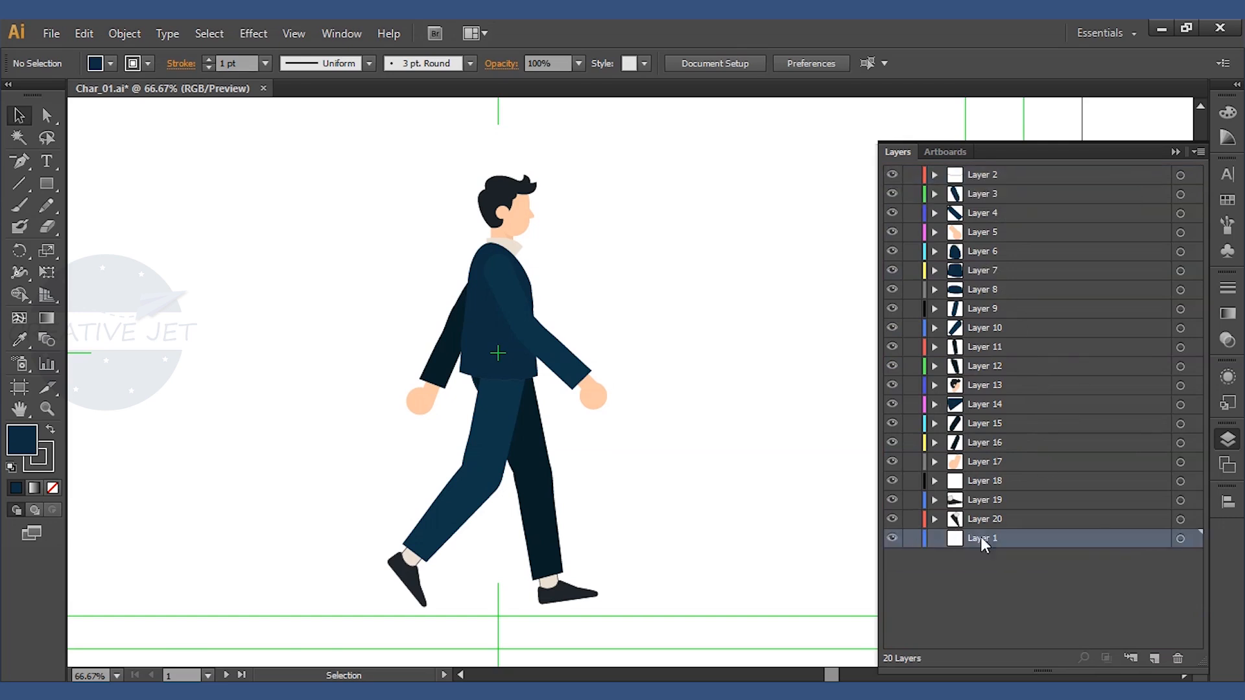
pyautogui.click(1178, 658)
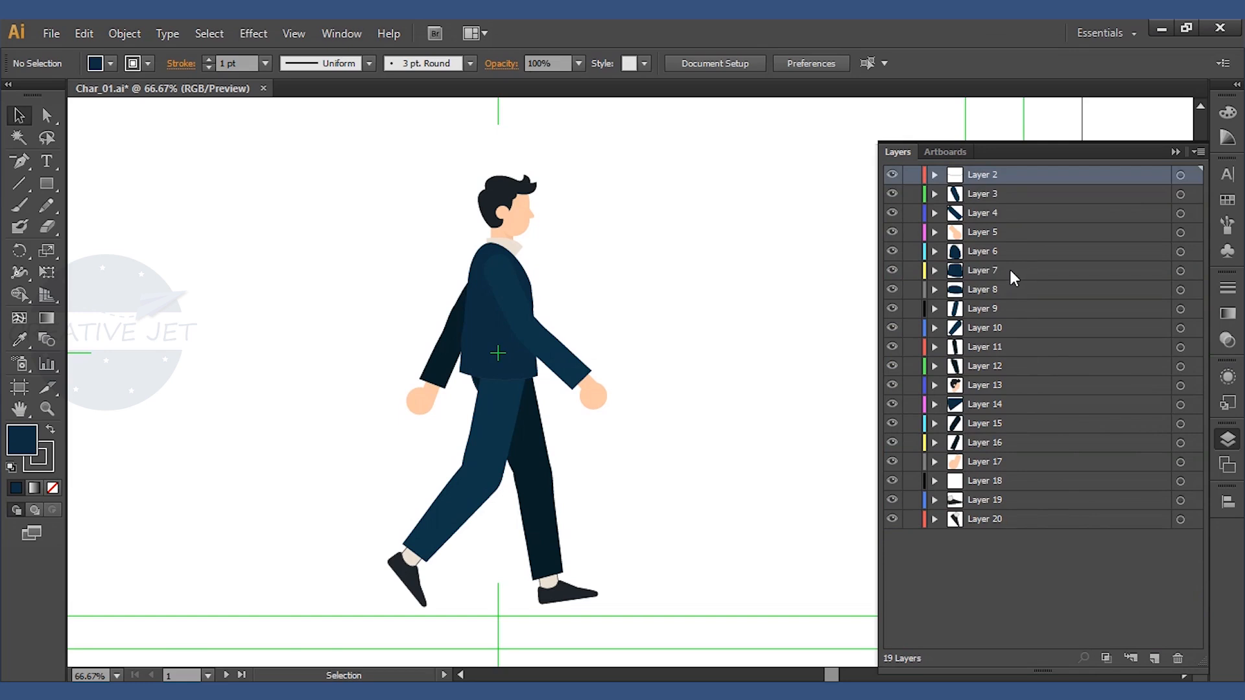
# Check the thin hem line path inside Layer 2 and delete that layer with its artwork.
pyautogui.click(935, 175)
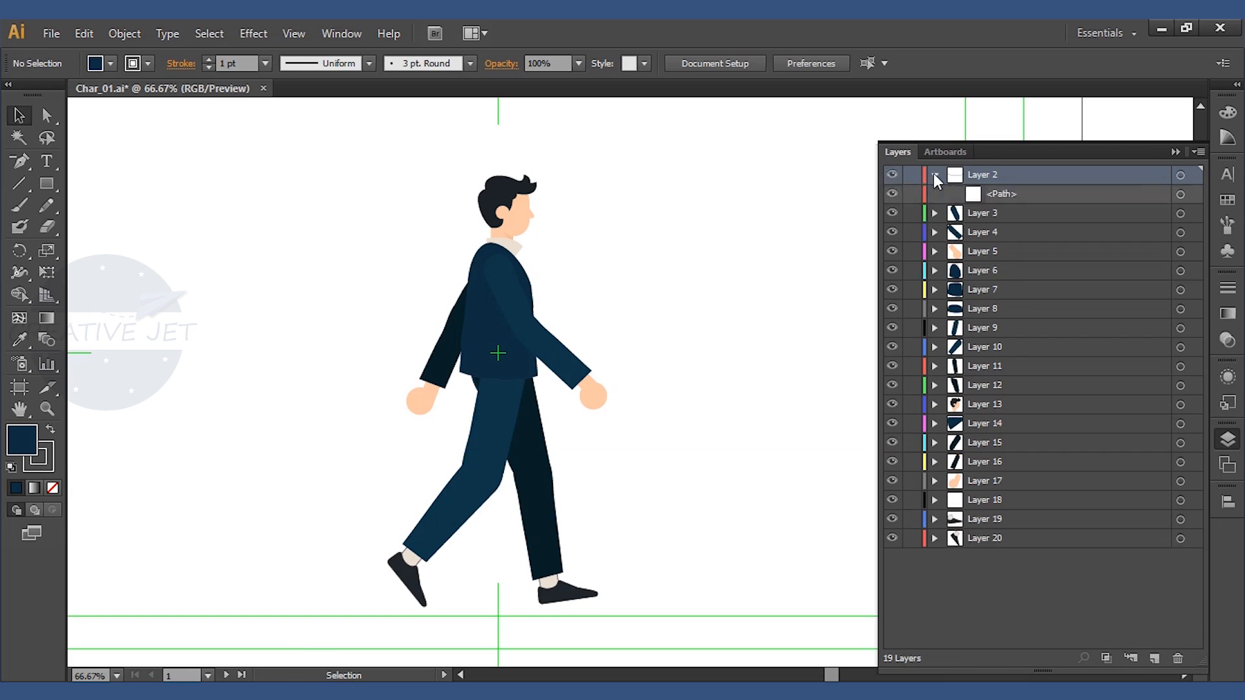
pyautogui.click(1038, 194)
pyautogui.click(1191, 194)
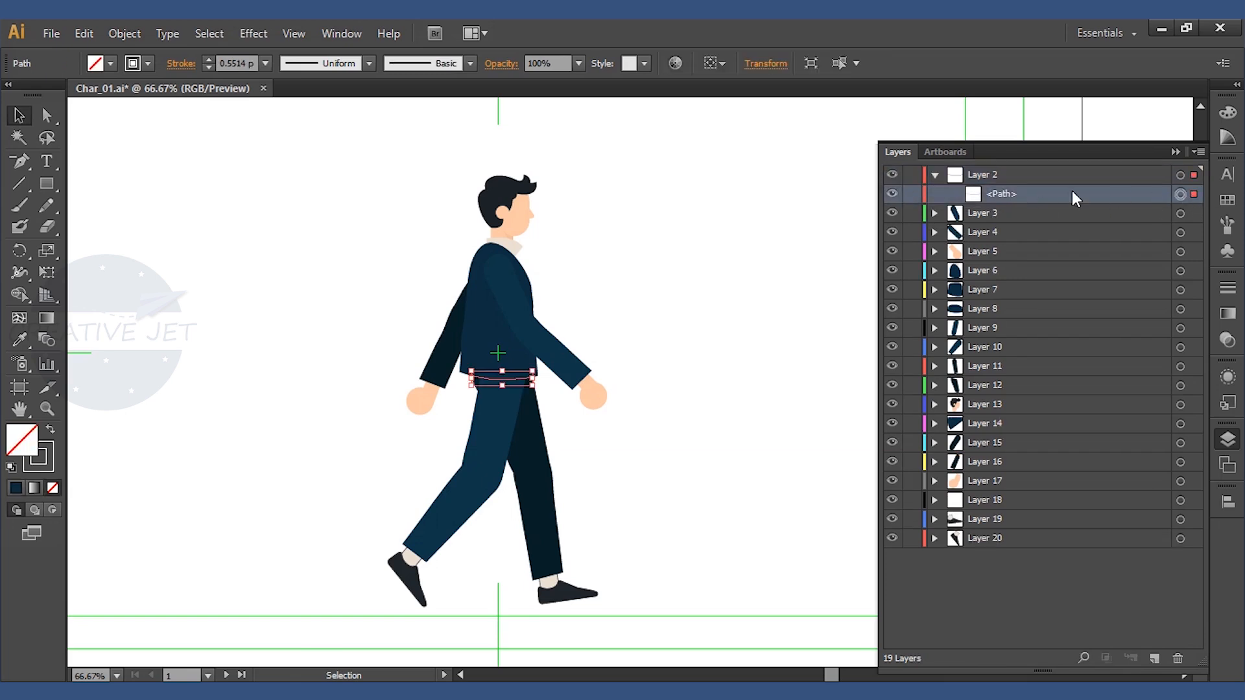
pyautogui.click(1010, 173)
pyautogui.click(1178, 658)
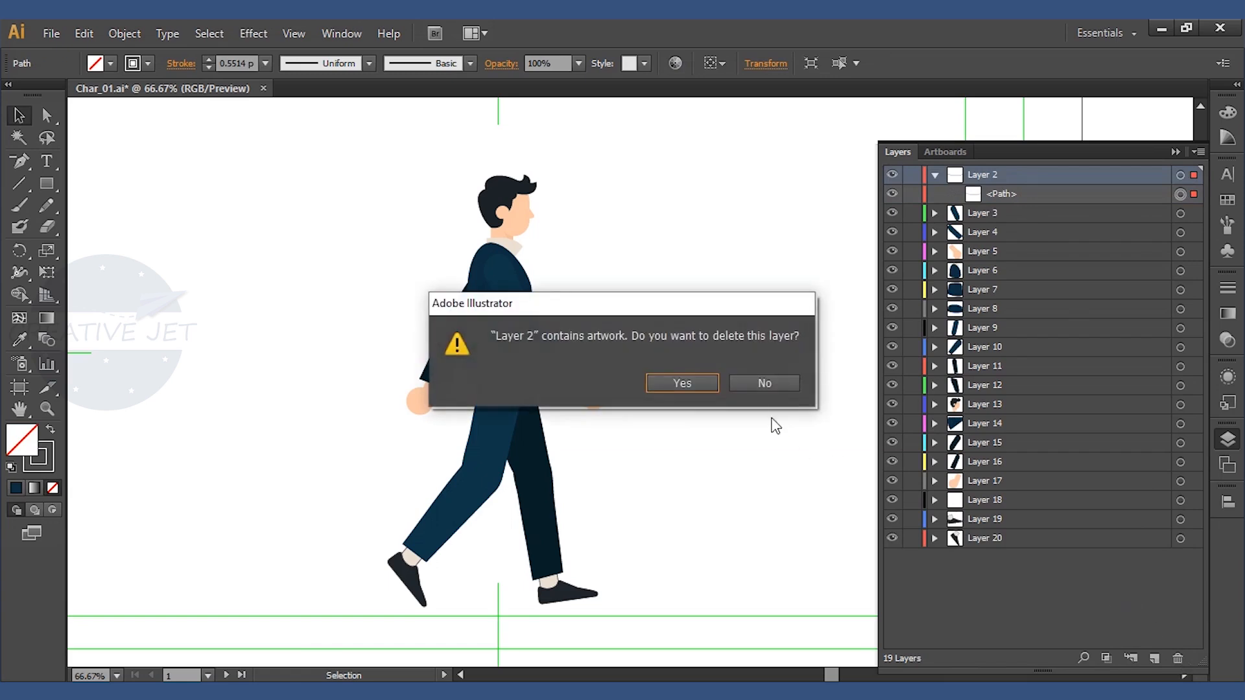
pyautogui.press('Return')
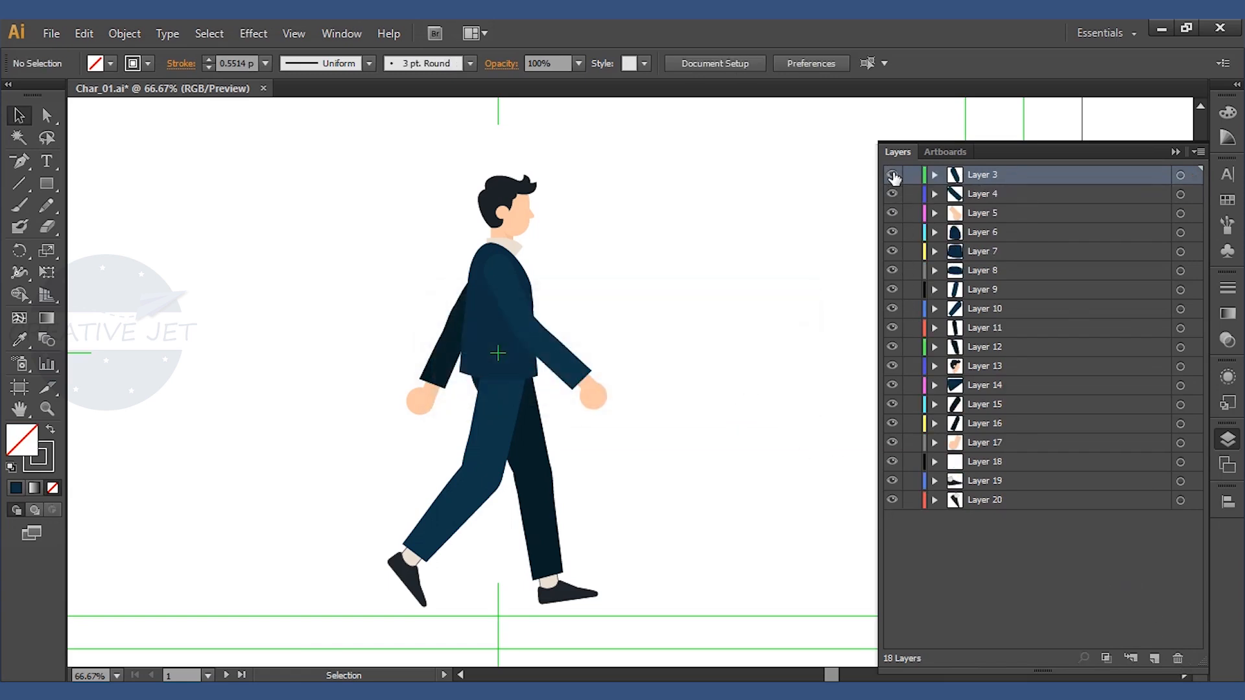
# Rename Layer 3, the front upper arm, as R_Arm.
pyautogui.doubleClick(986, 175)
pyautogui.write('H')
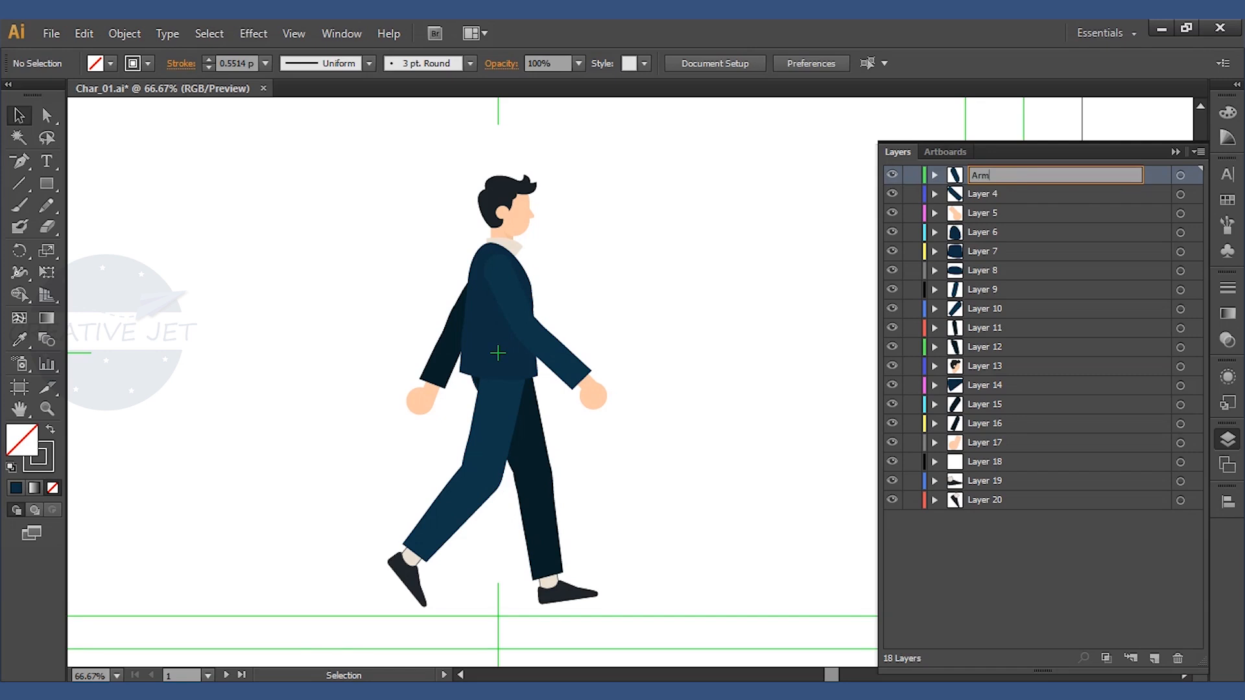
pyautogui.write('R_')
pyautogui.press('Return')
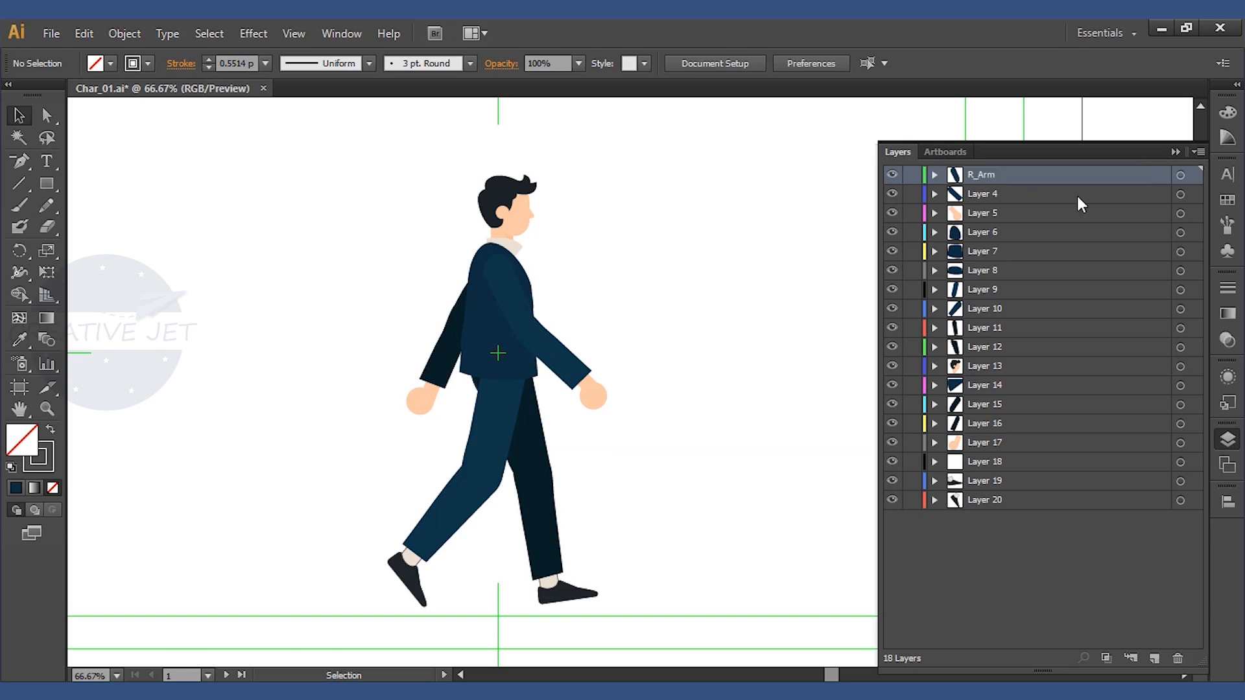
# Rename Layer 4, the front lower arm, as R_Forearm.
pyautogui.click(973, 194)
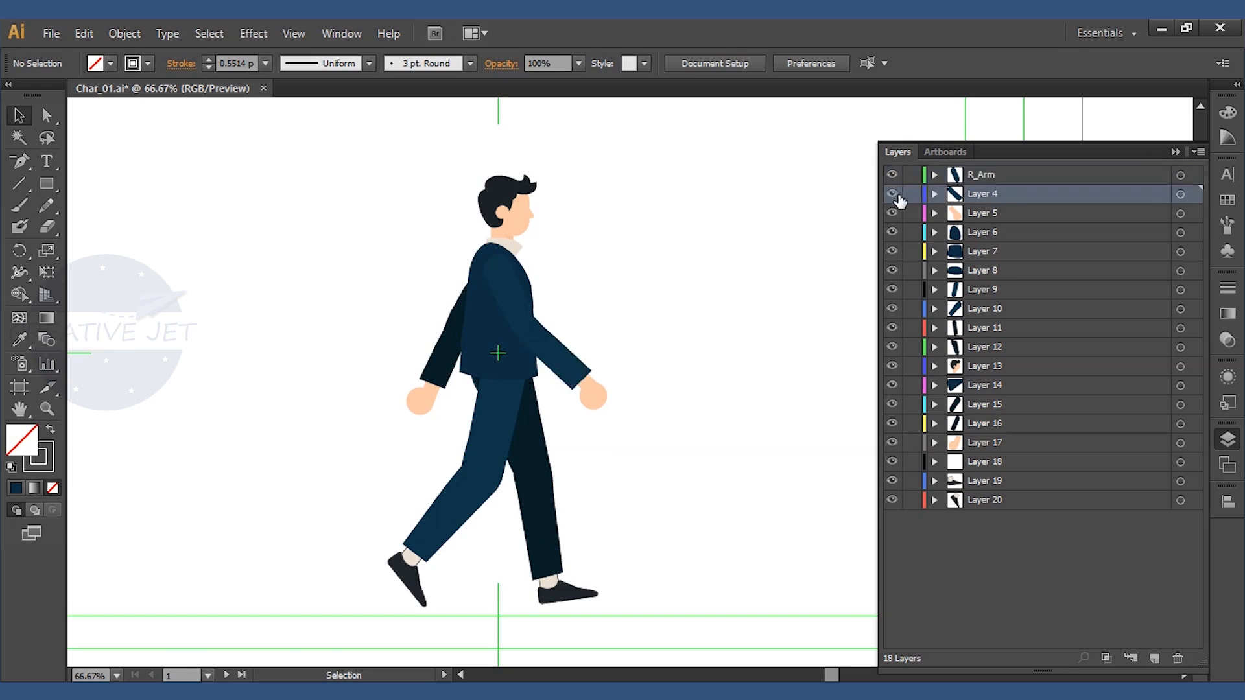
pyautogui.doubleClick(979, 193)
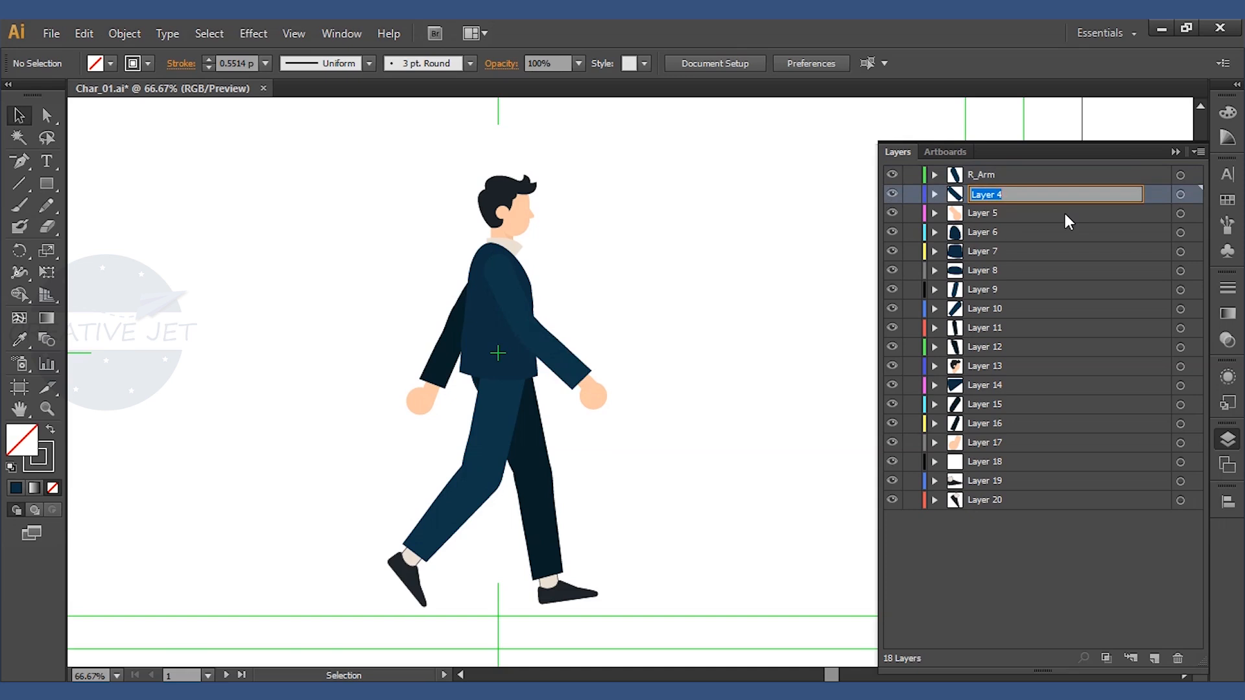
pyautogui.write('R_Forearm')
pyautogui.press('Return')
# Check which body part Layer 5 holds and rename it as R_hand.
pyautogui.click(892, 214)
pyautogui.click(892, 214)
pyautogui.doubleClick(983, 213)
pyautogui.write('R')
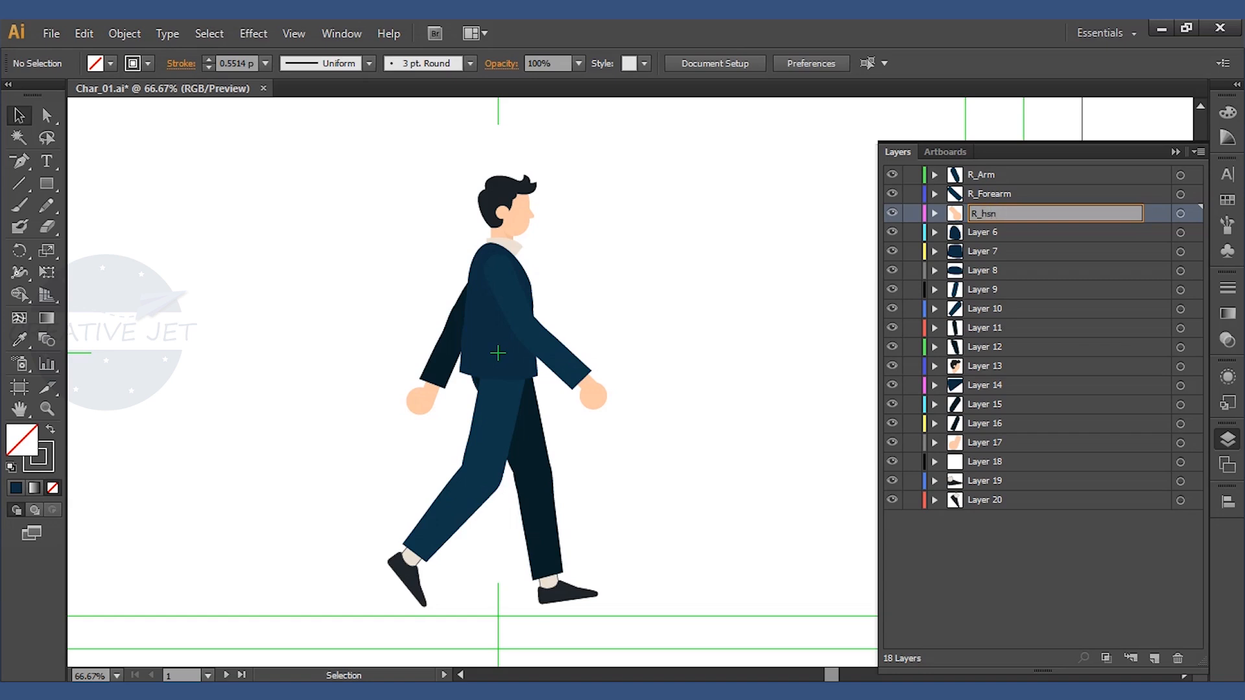
pyautogui.write('_hand')
pyautogui.press('Return')
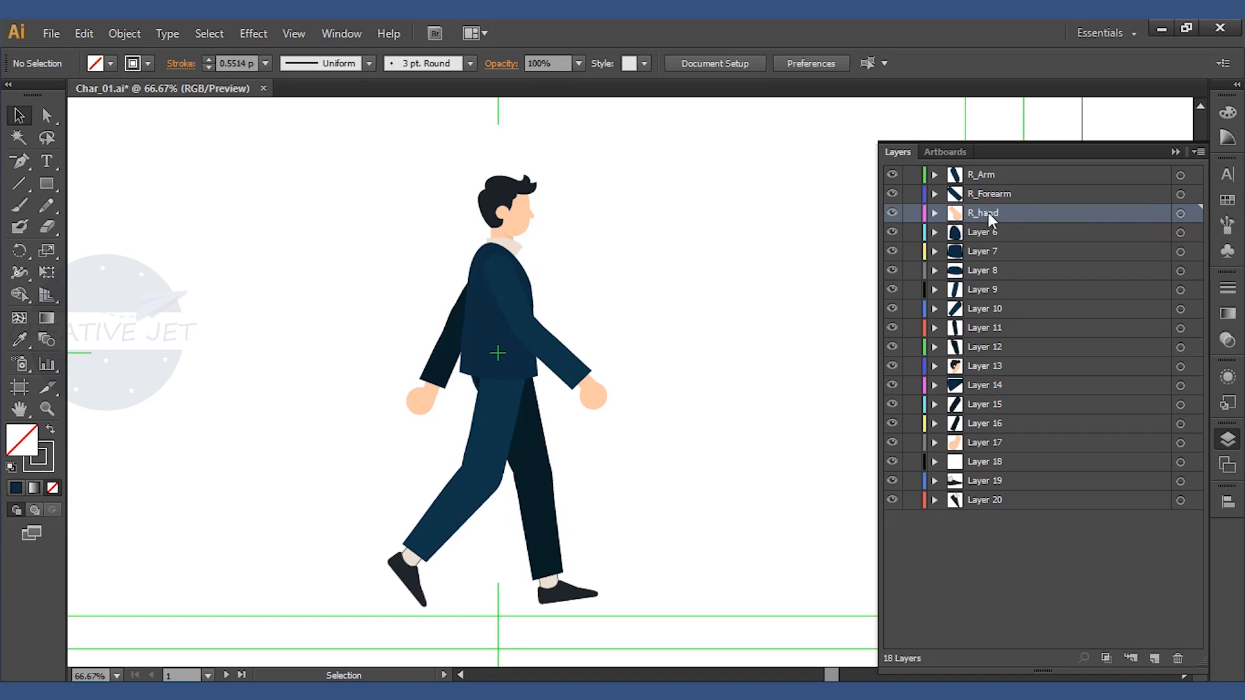
# Toggle the visibility of the torso layers, Layer 6 and Layer 8, to examine which body part each one holds.
pyautogui.click(892, 232)
pyautogui.click(892, 233)
pyautogui.click(892, 233)
pyautogui.click(892, 234)
pyautogui.click(892, 233)
pyautogui.click(892, 233)
pyautogui.click(892, 272)
pyautogui.click(892, 272)
pyautogui.click(892, 234)
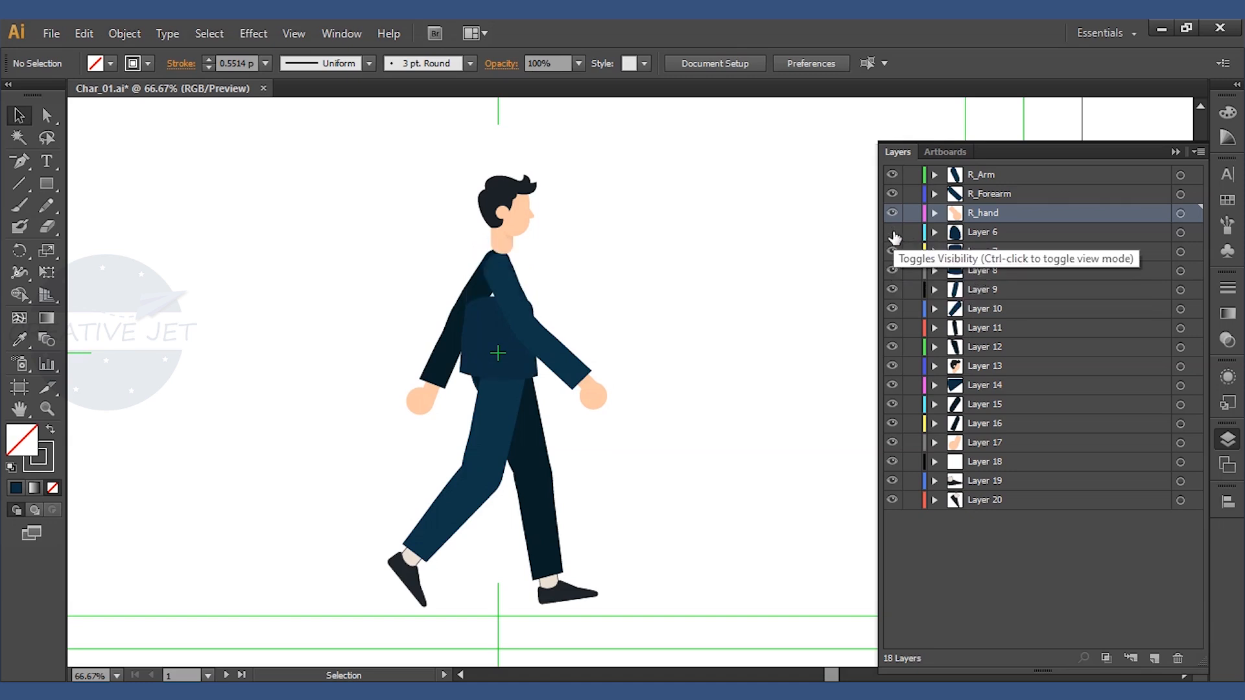
pyautogui.click(892, 232)
# Rename Layer 6 as Spine 2 and Layer 7 as Spine 1.
pyautogui.doubleClick(1014, 234)
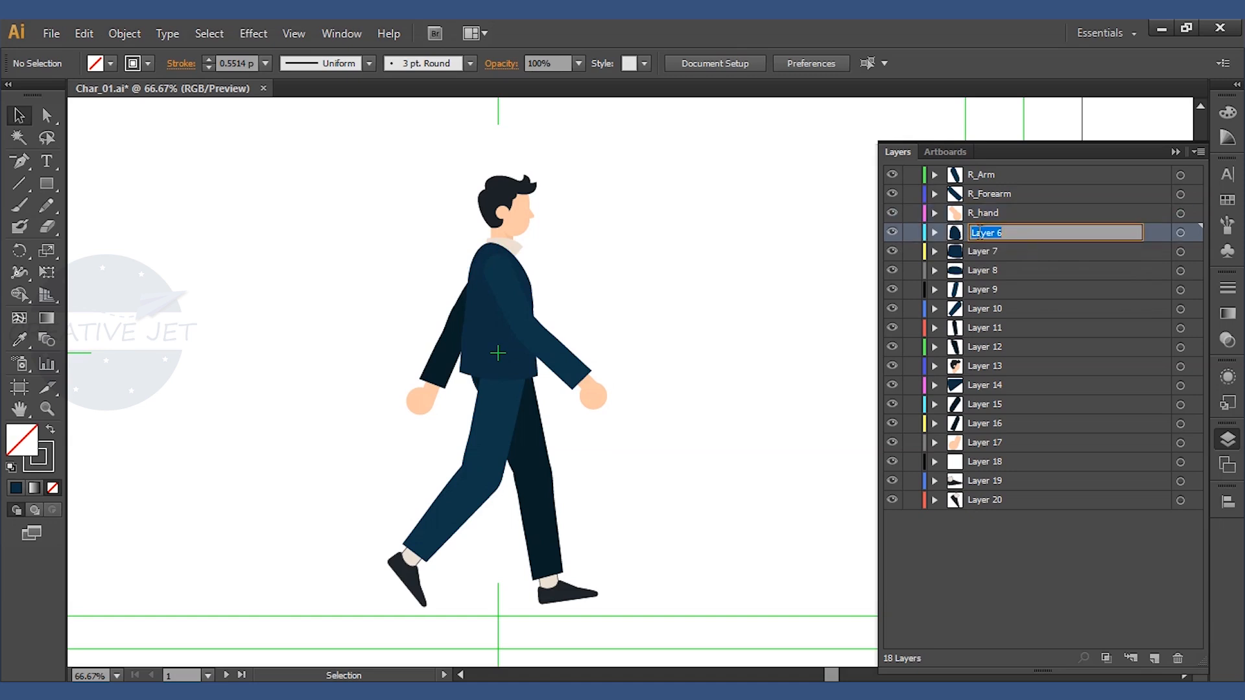
pyautogui.write('Spine 2')
pyautogui.press('Return')
pyautogui.doubleClick(982, 252)
pyautogui.write('Spine 1')
pyautogui.press('Return')
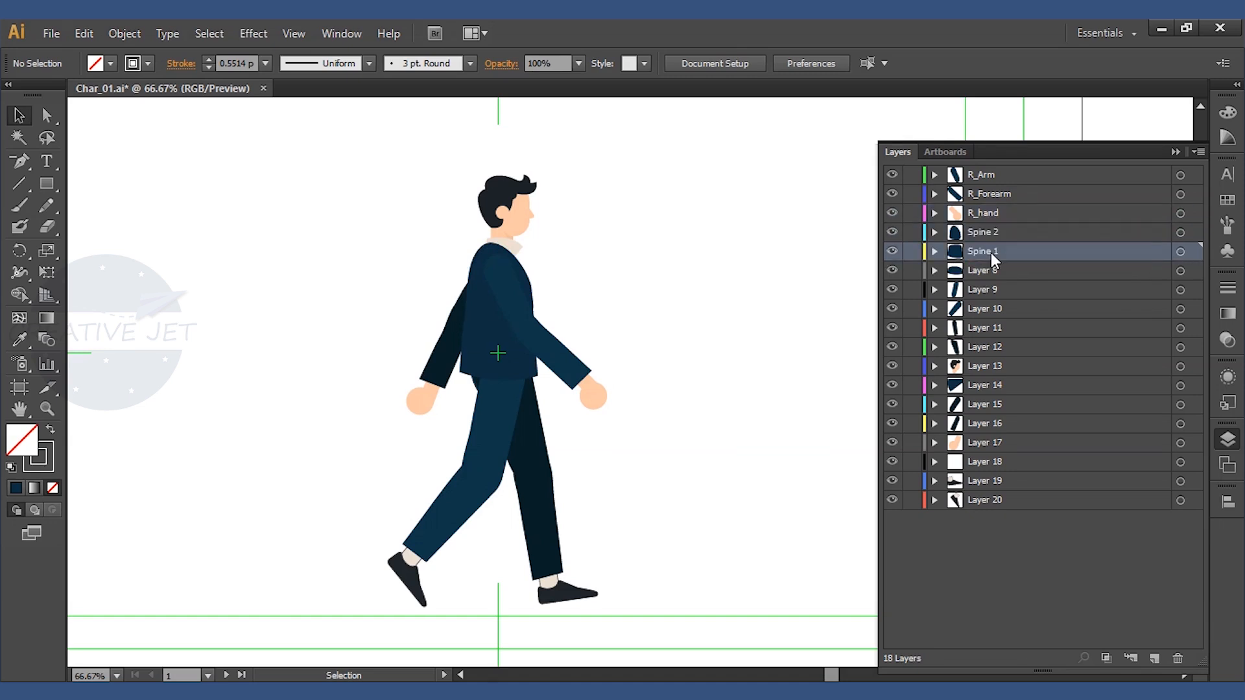
# Rename Layer 8, the lower jacket part, as Hip.
pyautogui.doubleClick(989, 271)
pyautogui.write('Hip')
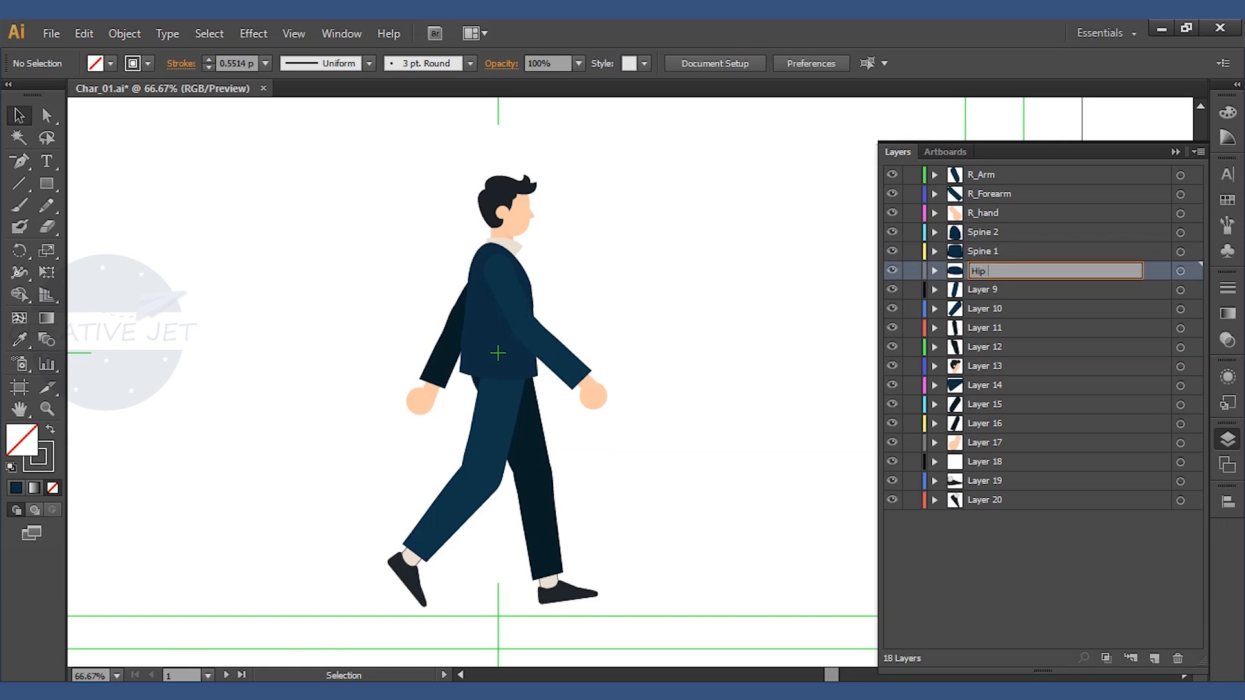
pyautogui.press('Return')
# Check which body part Layer 9 holds and rename it as R_Leg.
pyautogui.doubleClick(992, 290)
pyautogui.click(892, 291)
pyautogui.click(893, 291)
pyautogui.doubleClick(986, 291)
pyautogui.write('R')
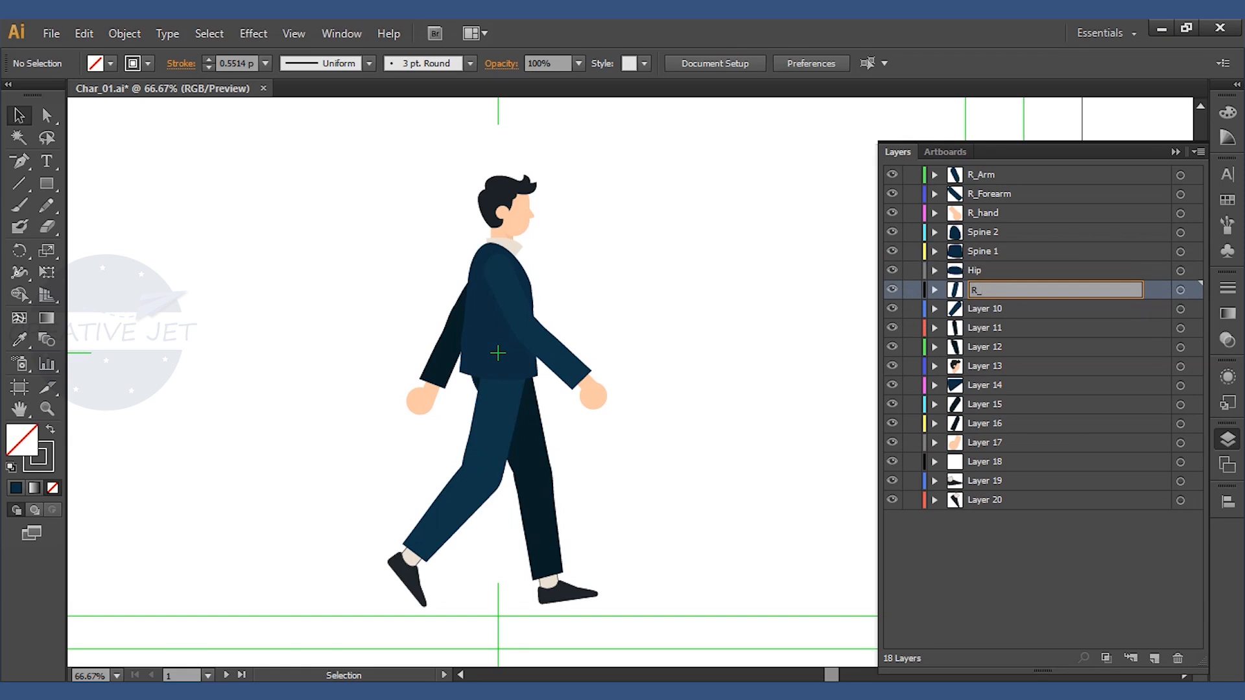
pyautogui.write('_Leg')
pyautogui.press('Return')
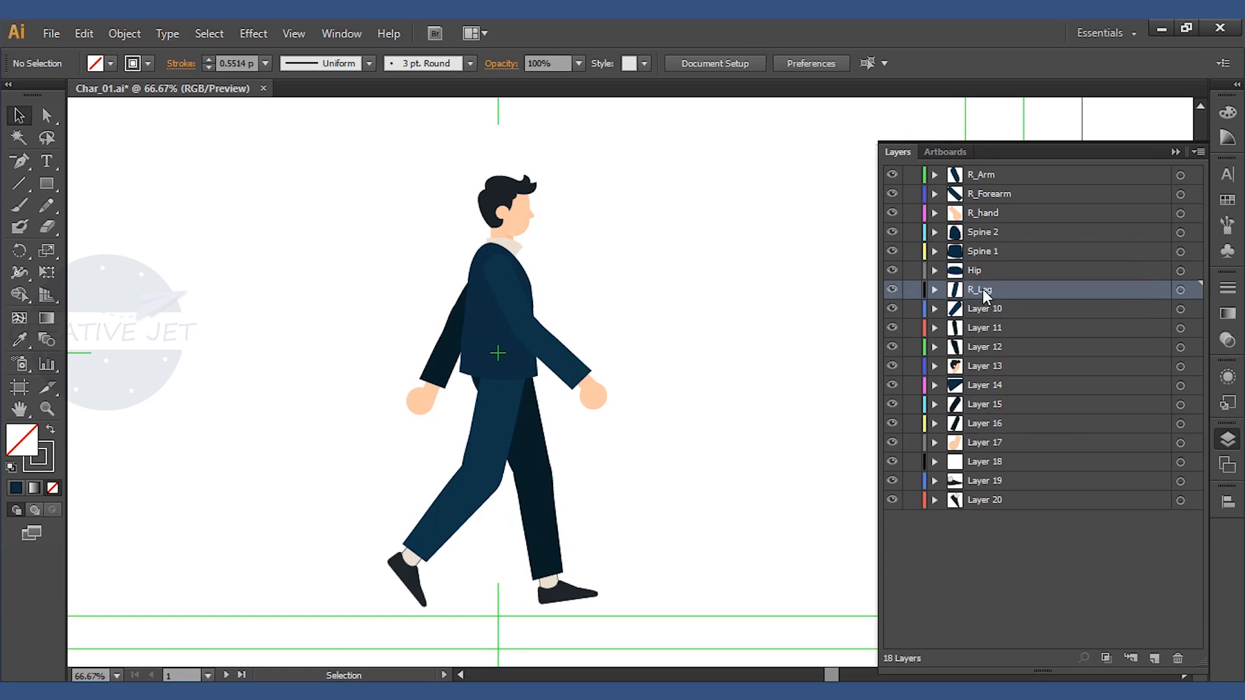
# Check which body part Layer 10 holds by toggling its visibility and rename it as R_foreleg.
pyautogui.click(893, 308)
pyautogui.click(893, 308)
pyautogui.doubleClick(985, 309)
pyautogui.write('R_fore')
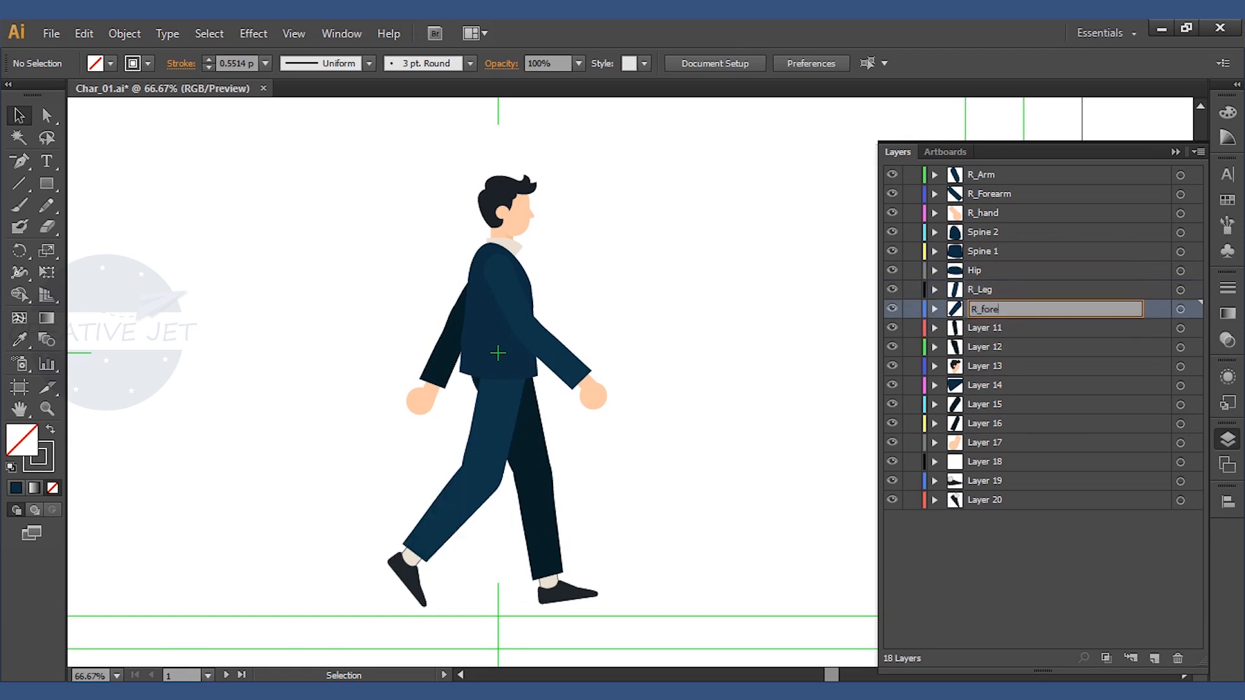
pyautogui.press('Return')
# Check which body part Layer 11 holds by toggling its visibility and rename it as L_foreleg.
pyautogui.click(893, 328)
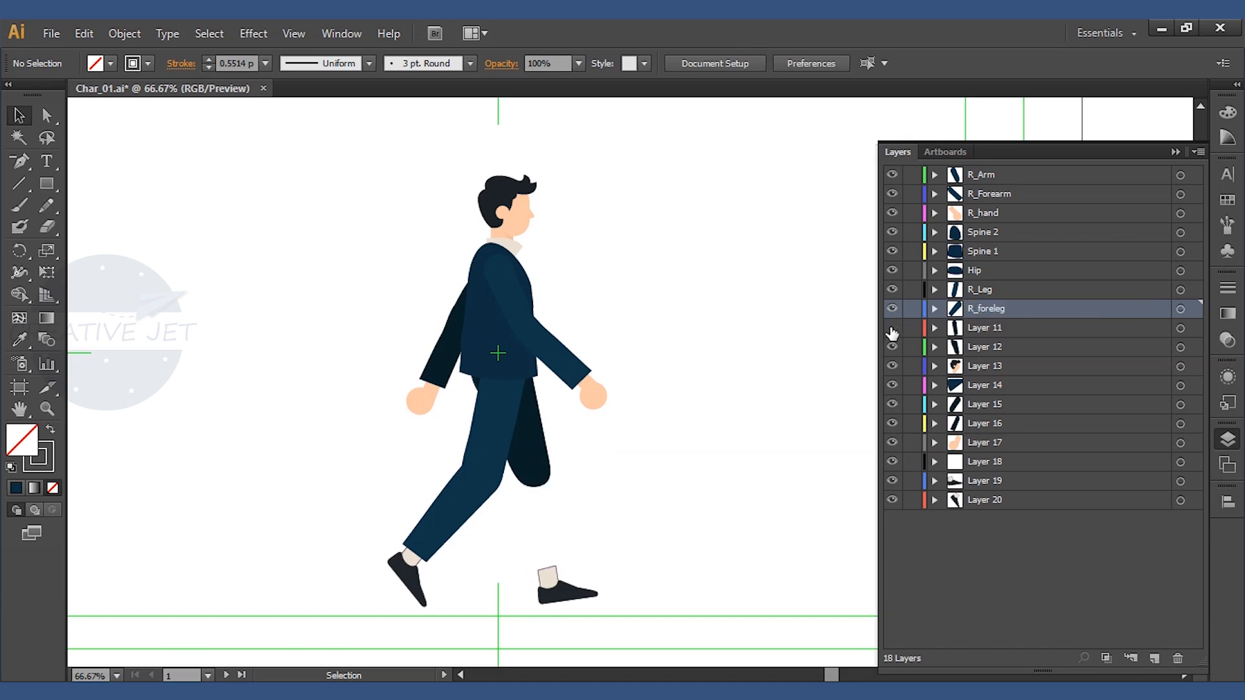
pyautogui.click(892, 327)
pyautogui.doubleClick(992, 328)
pyautogui.write('L_foreleg')
pyautogui.press('Return')
# Check which body part Layer 12 holds by toggling its visibility and rename it as L_Leg.
pyautogui.click(893, 347)
pyautogui.click(893, 347)
pyautogui.doubleClick(993, 347)
pyautogui.write('L_Leg')
# Check which body part Layer 13 holds by toggling its visibility and rename it as Head.
pyautogui.click(893, 366)
pyautogui.click(892, 366)
pyautogui.doubleClick(992, 366)
pyautogui.write('Head')
pyautogui.press('Return')
# Check which body part Layer 14 holds by toggling its visibility and rename it as Hip Lower.
pyautogui.click(893, 385)
pyautogui.click(893, 385)
pyautogui.doubleClick(992, 385)
pyautogui.write('Hip')
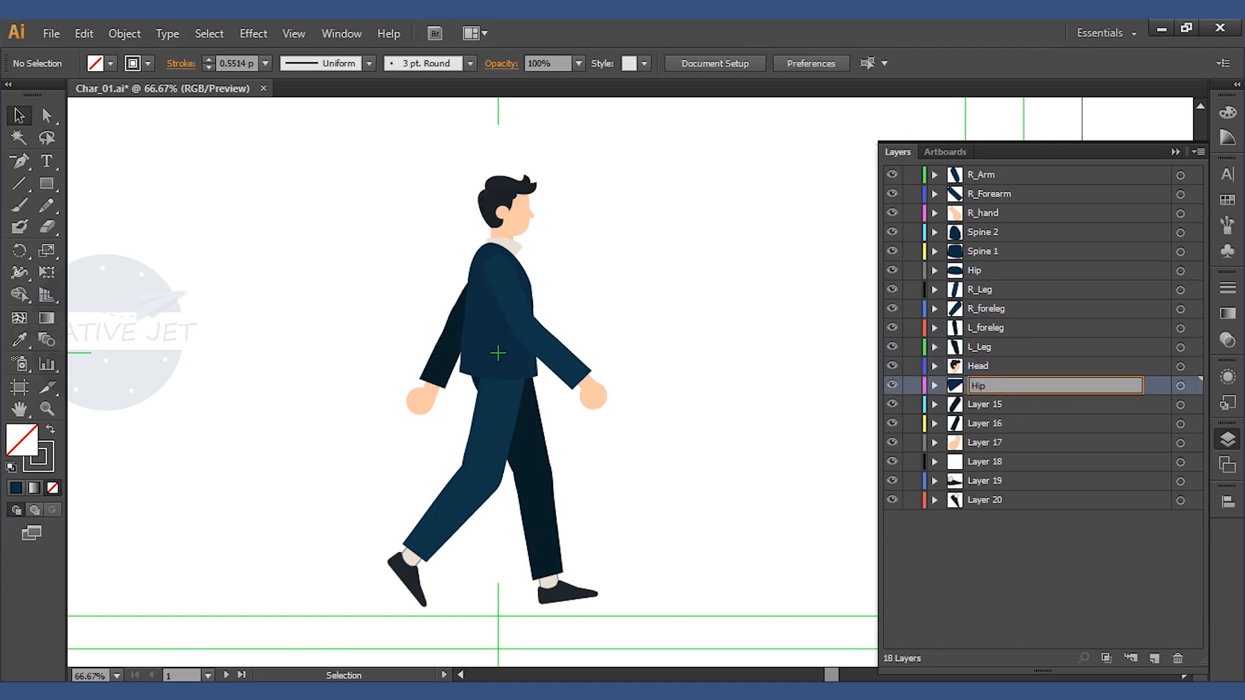
pyautogui.write(' Lower')
pyautogui.press('Return')
# Check which body part Layer 15 holds by toggling its visibility and rename it as L_Arm.
pyautogui.click(892, 404)
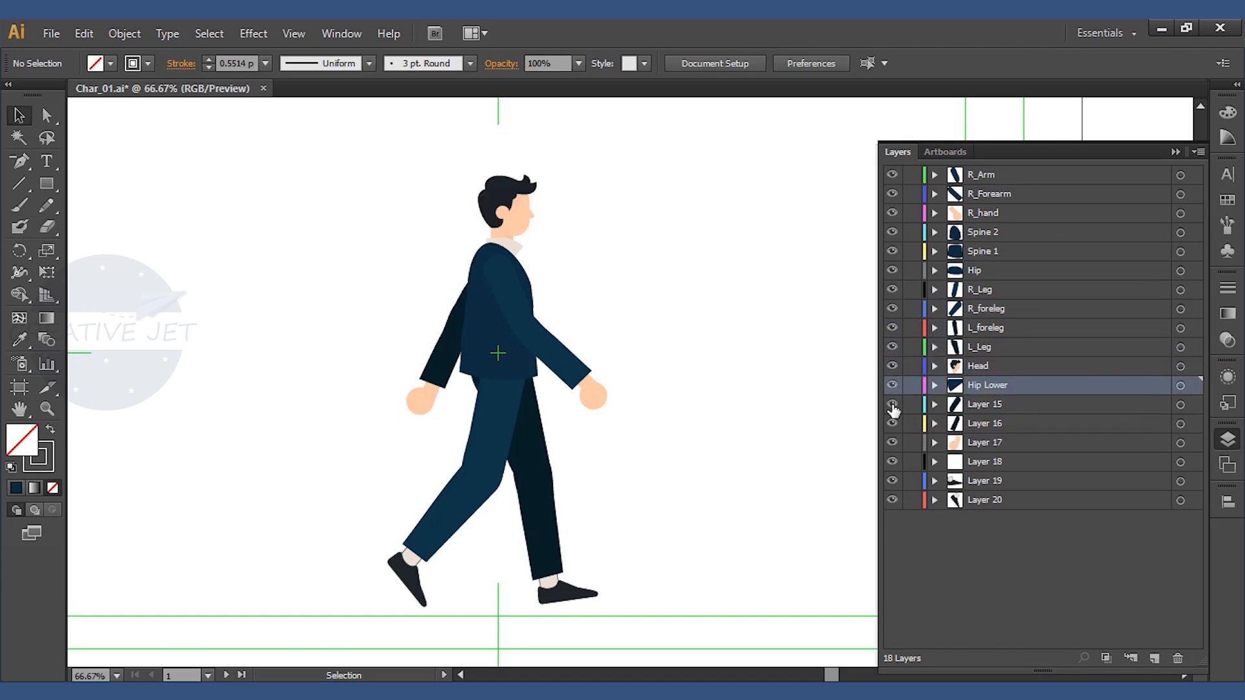
pyautogui.click(893, 404)
pyautogui.doubleClick(992, 404)
pyautogui.write('L_Arm')
pyautogui.press('Return')
# Rename Layer 16, the lower part of the rear arm, as L_Forearm.
pyautogui.doubleClick(990, 426)
pyautogui.write('L')
pyautogui.press('Return')
pyautogui.doubleClick(989, 426)
pyautogui.click(608, 486)
pyautogui.doubleClick(969, 423)
pyautogui.write('L_Forearm')
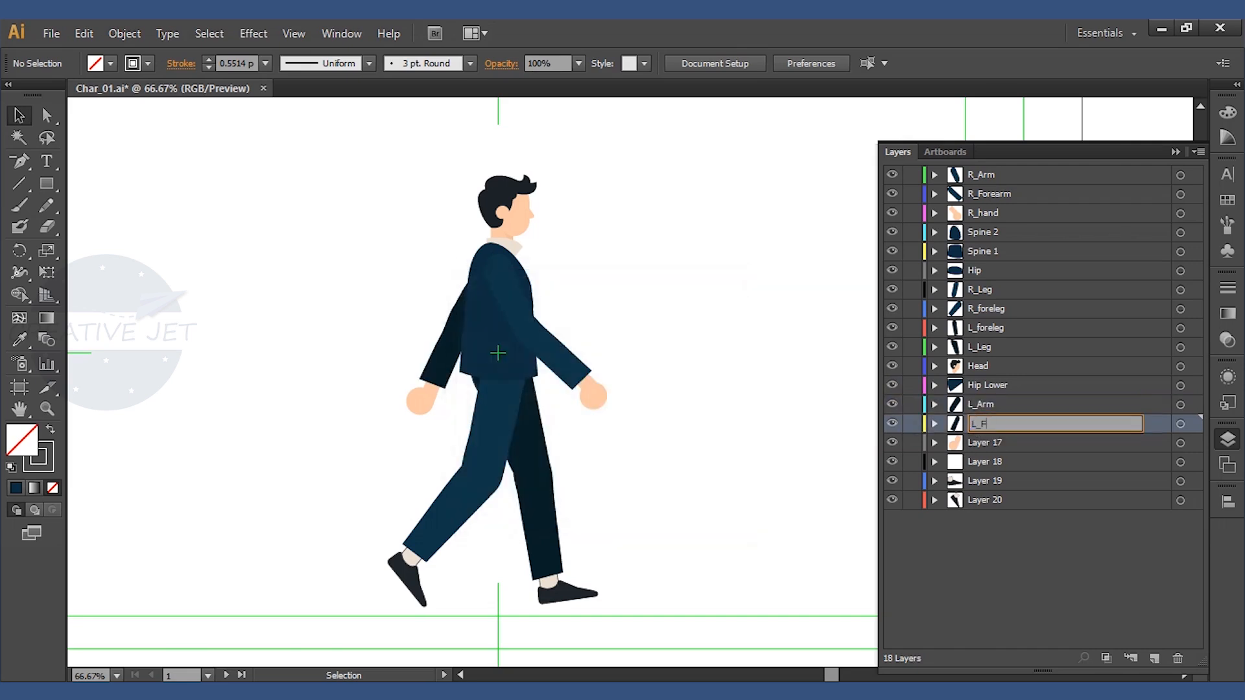
pyautogui.press('Return')
# Check which body part Layer 17 holds by toggling its visibility and rename it as L_Hand.
pyautogui.click(892, 443)
pyautogui.click(893, 442)
pyautogui.doubleClick(985, 443)
pyautogui.write('L_Hand')
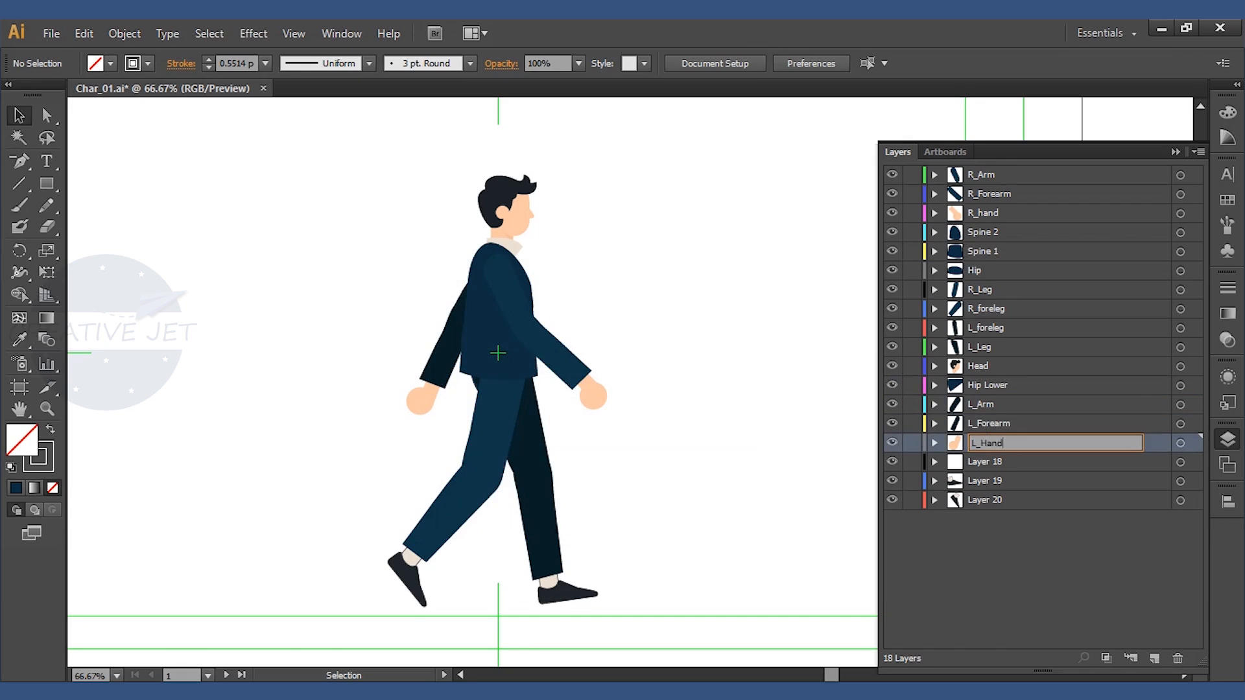
pyautogui.press('Return')
# Delete Layer 18, which holds only a blank path.
pyautogui.click(1195, 461)
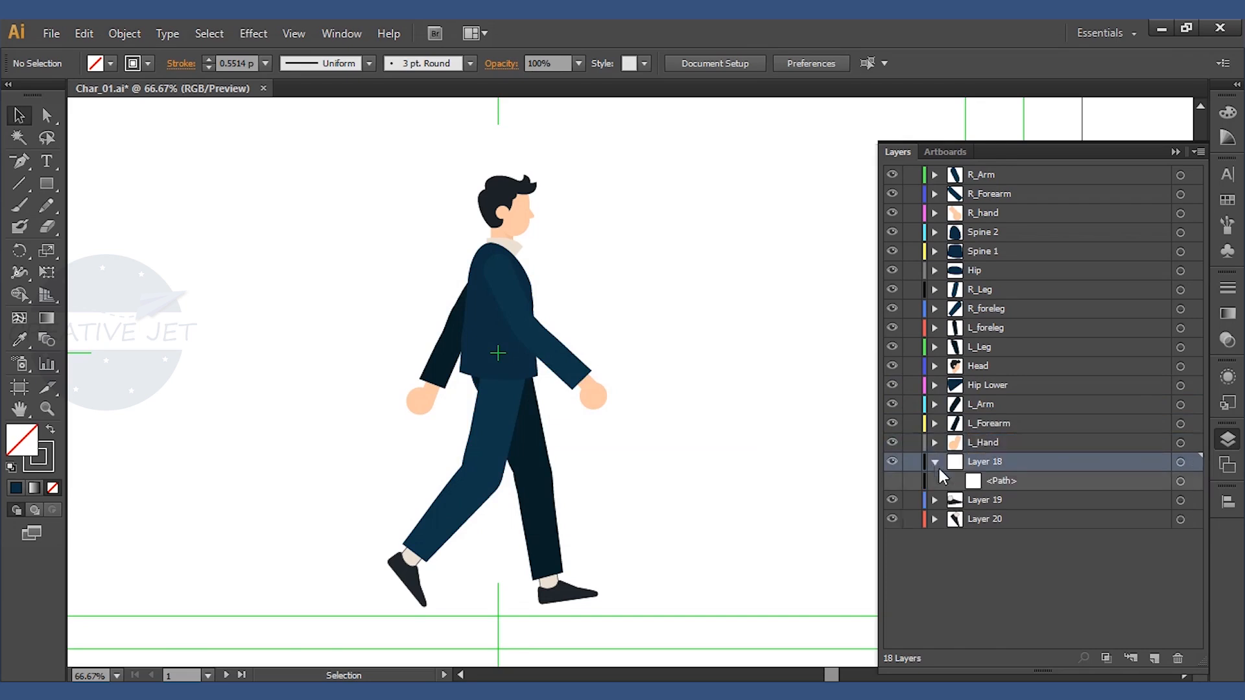
pyautogui.click(1177, 658)
pyautogui.press('Return')
# Check which body part Layer 19 holds by toggling its visibility and rename it as L_Foot.
pyautogui.click(892, 462)
pyautogui.click(892, 461)
pyautogui.doubleClick(982, 461)
pyautogui.write('L_Foot')
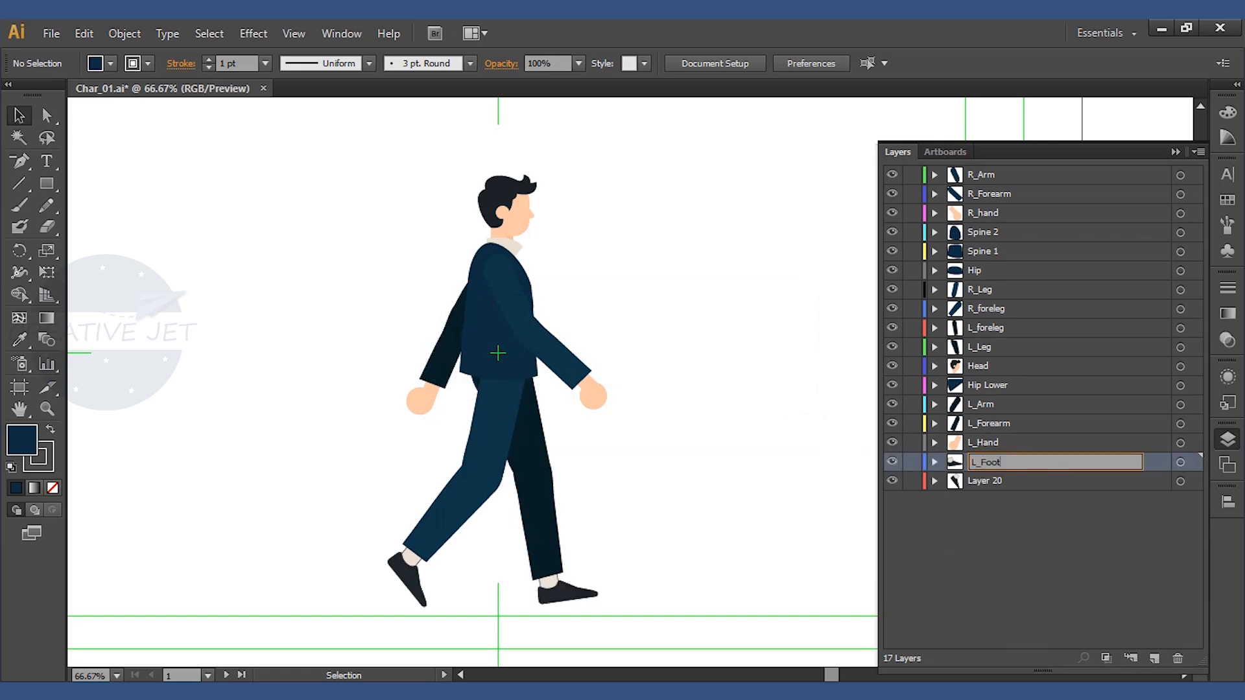
pyautogui.press('Return')
# Check which body part Layer 20 holds by toggling its visibility, rename it as R_Foot and clear the layer selection.
pyautogui.click(892, 481)
pyautogui.click(892, 481)
pyautogui.doubleClick(979, 481)
pyautogui.write('R_Foot')
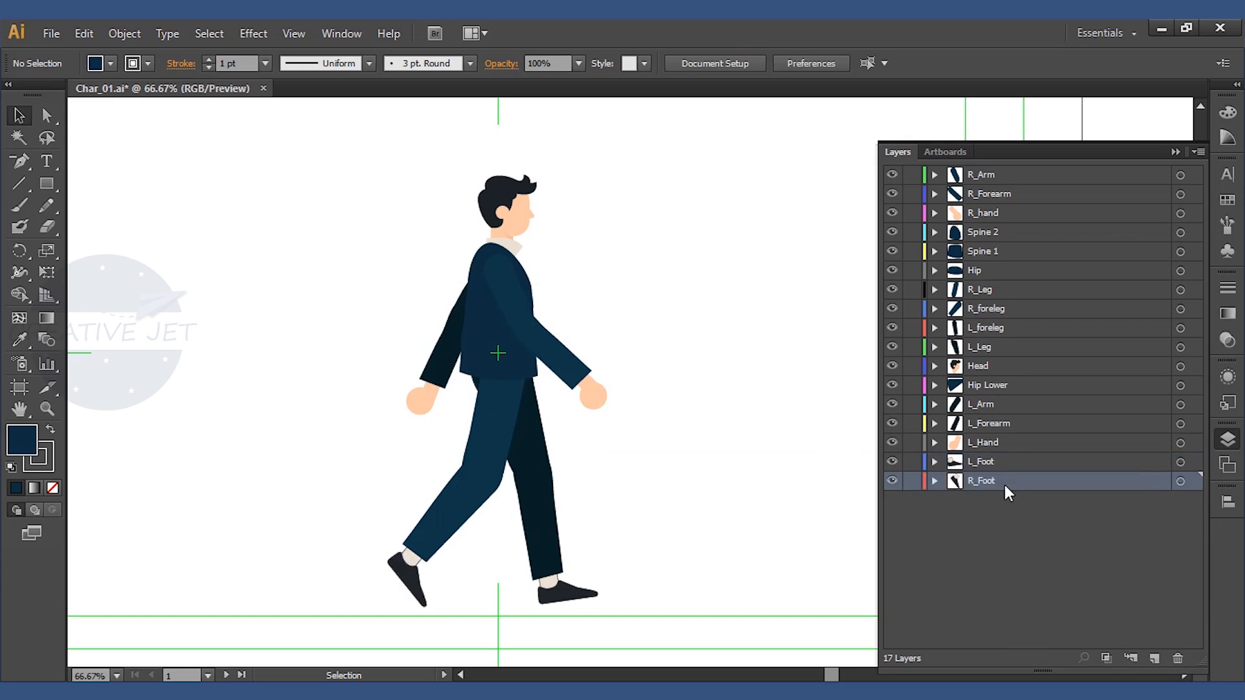
pyautogui.click(1014, 537)
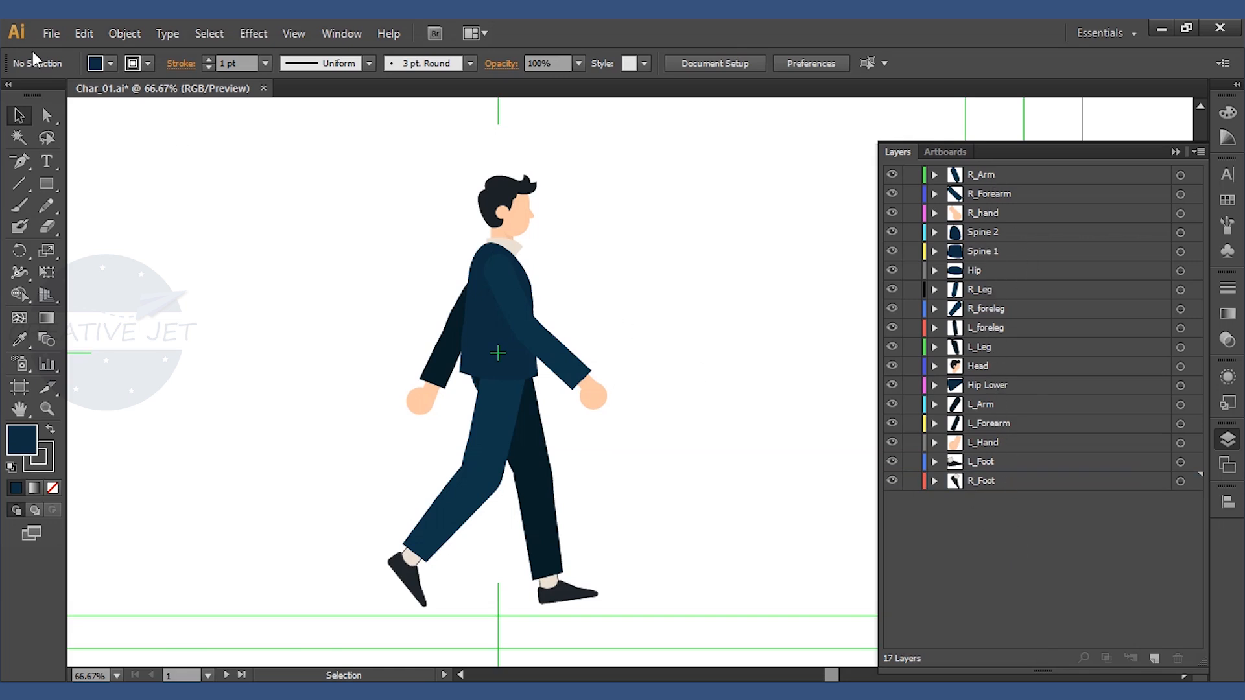
# Save the document and save it again as Char_01_Layered.ai in the CreativeJet folder, using the Illustrator CS6 version.
pyautogui.click(46, 36)
pyautogui.click(112, 182)
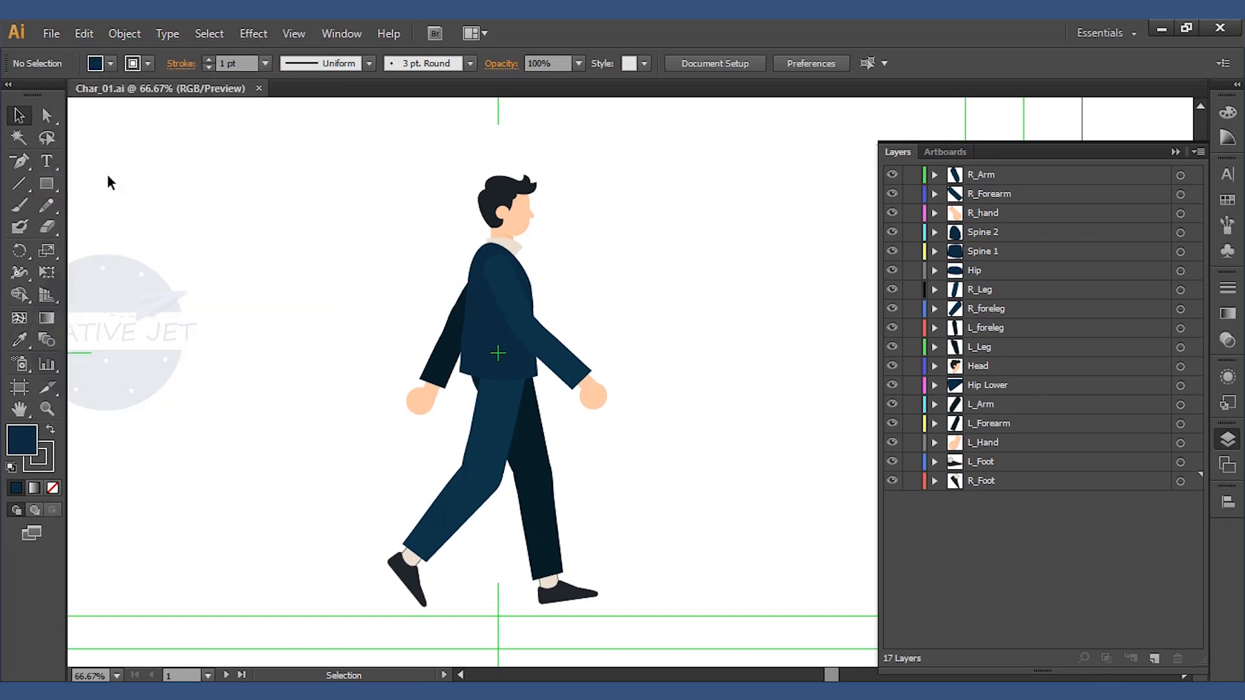
pyautogui.click(52, 35)
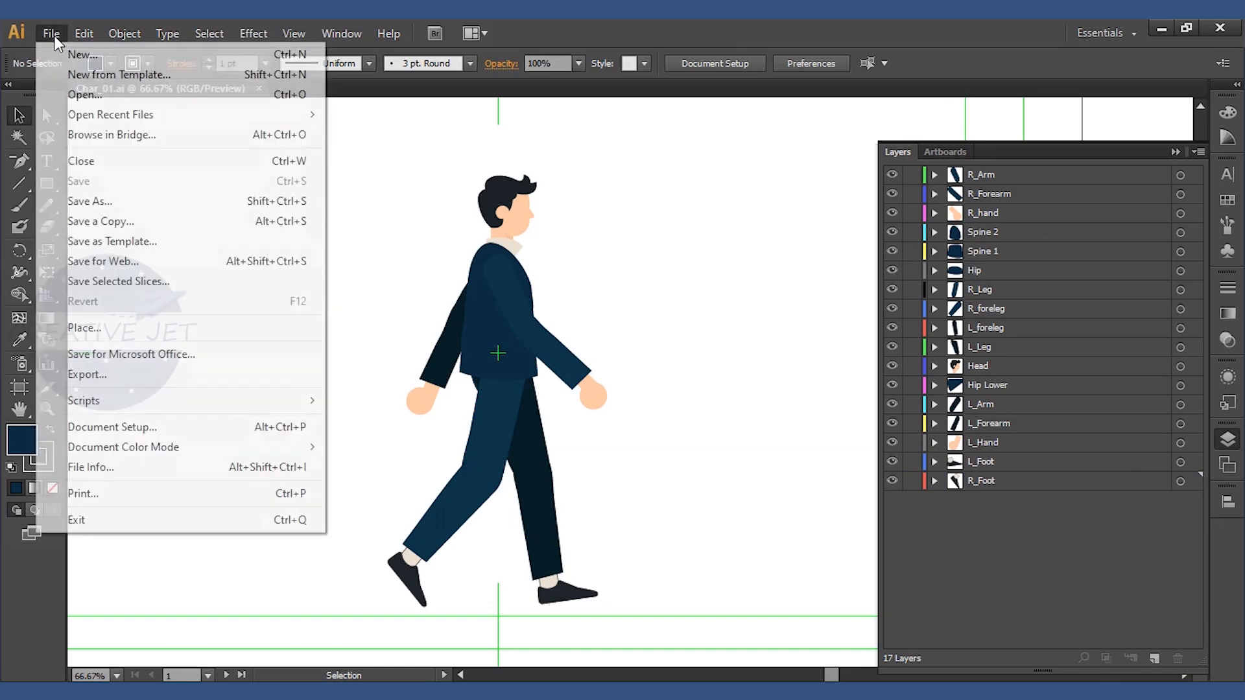
pyautogui.click(115, 196)
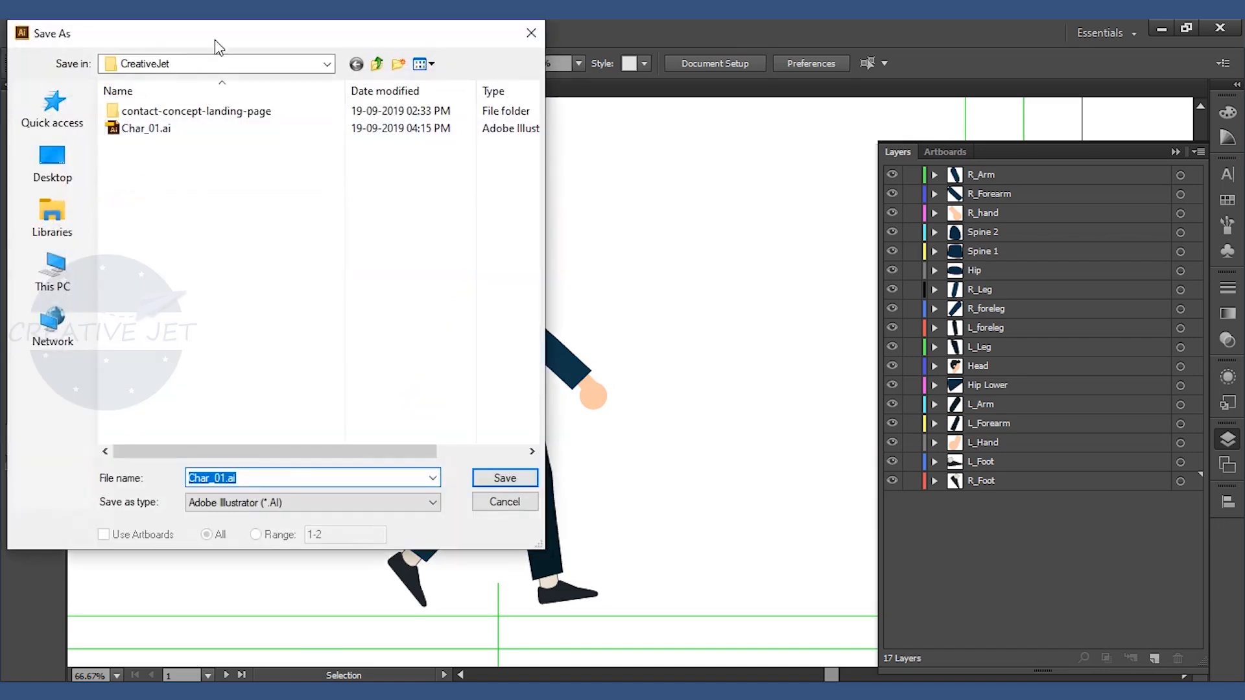
pyautogui.click(304, 152)
pyautogui.click(387, 500)
pyautogui.click(387, 500)
pyautogui.press('BackSpace')
pyautogui.write('_')
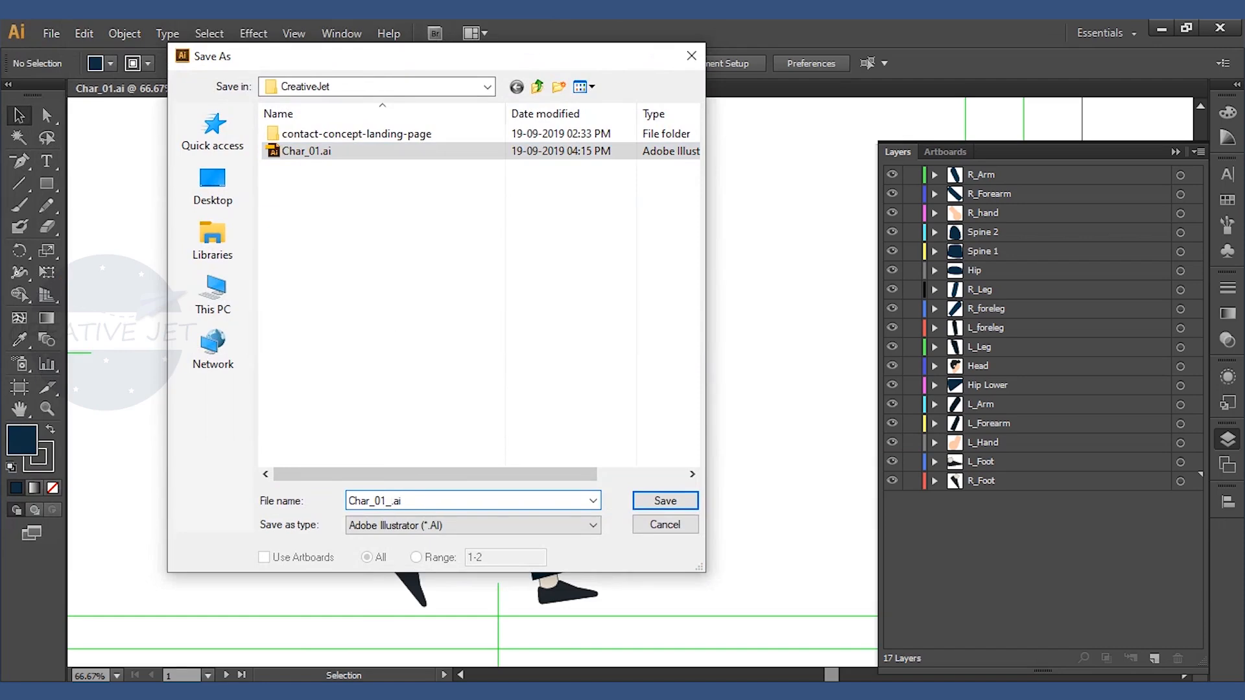
pyautogui.write('Layered')
pyautogui.click(661, 503)
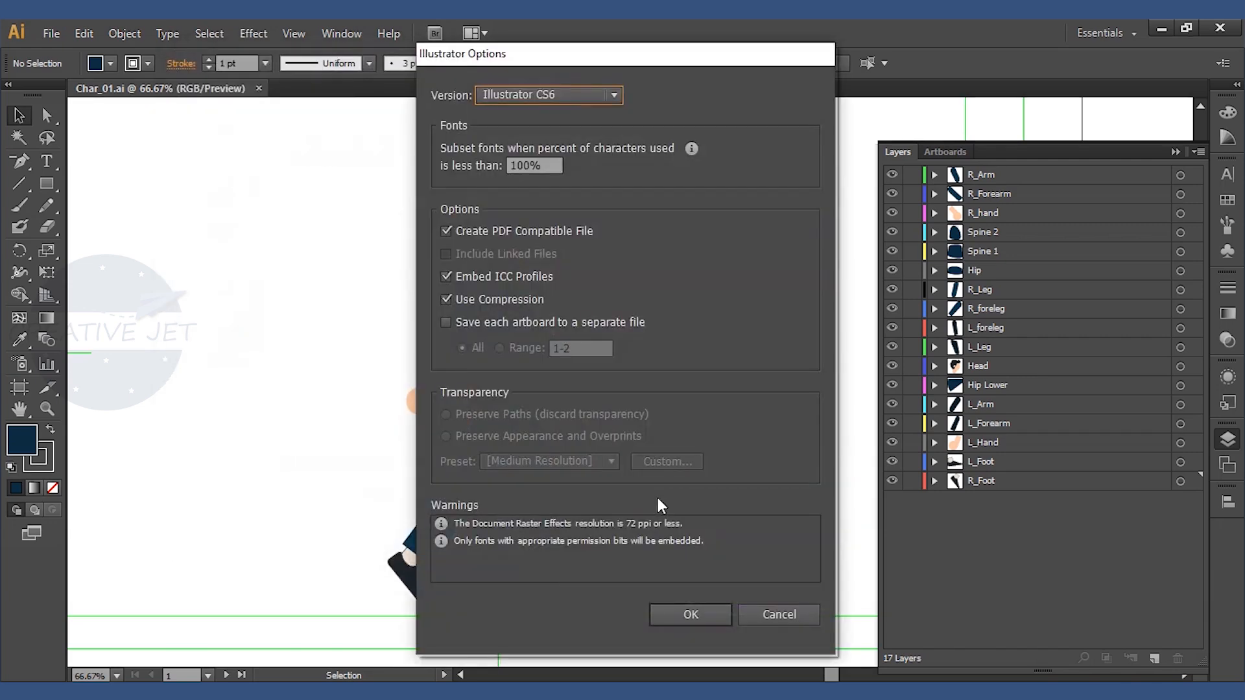
pyautogui.click(678, 615)
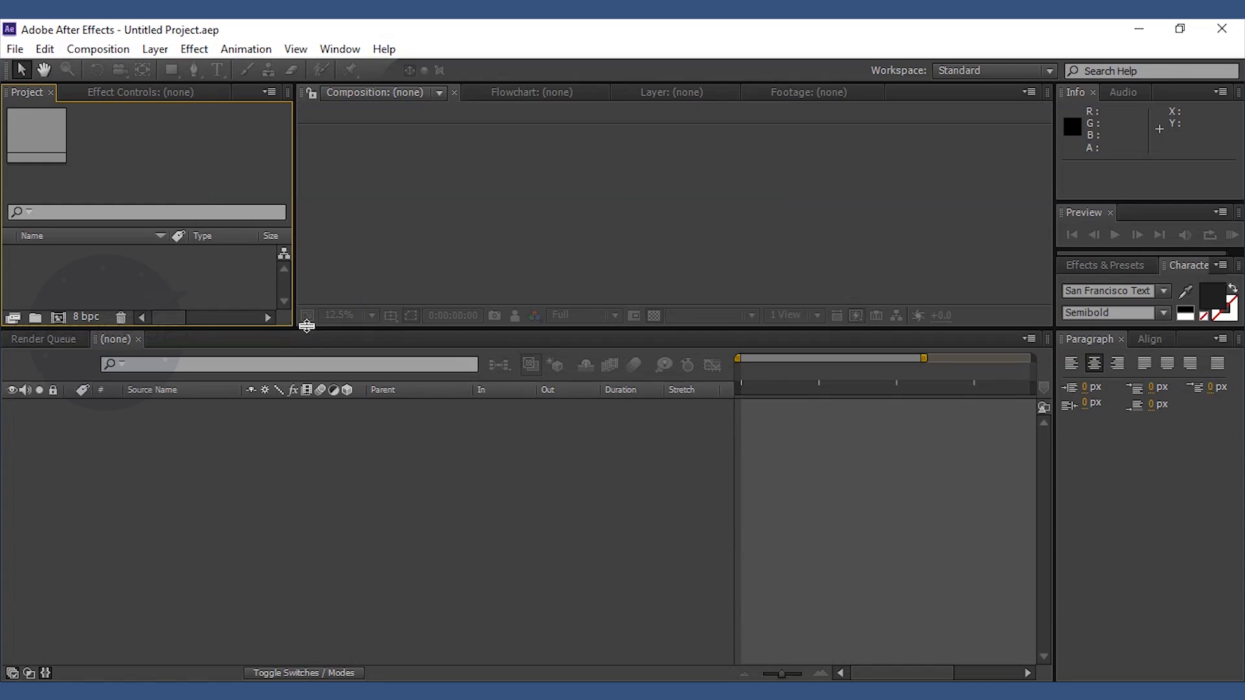
# Switch to After Effects and create a new composition 1920 px wide and 1080 px high, with the aspect ratio unlocked.
pyautogui.moveTo(306, 325); pyautogui.dragTo(306, 420)
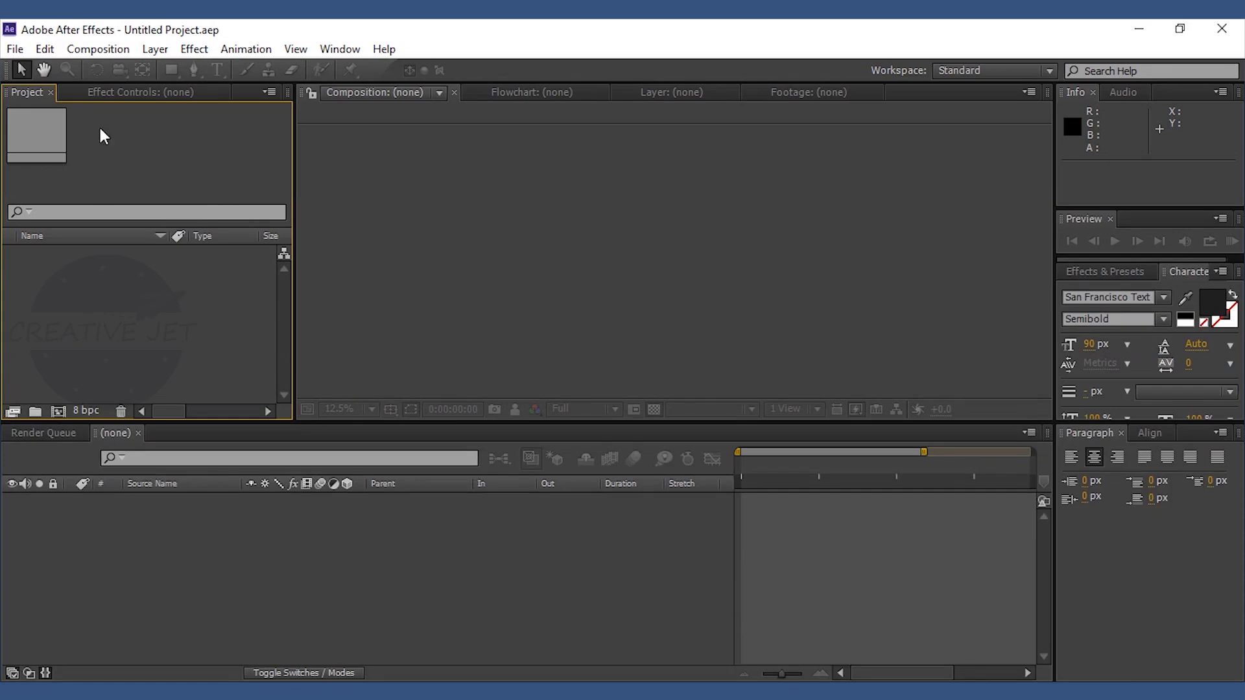
pyautogui.click(98, 49)
pyautogui.click(123, 70)
pyautogui.moveTo(992, 133); pyautogui.dragTo(469, 142)
pyautogui.click(442, 272)
pyautogui.click(389, 258)
pyautogui.write('1920')
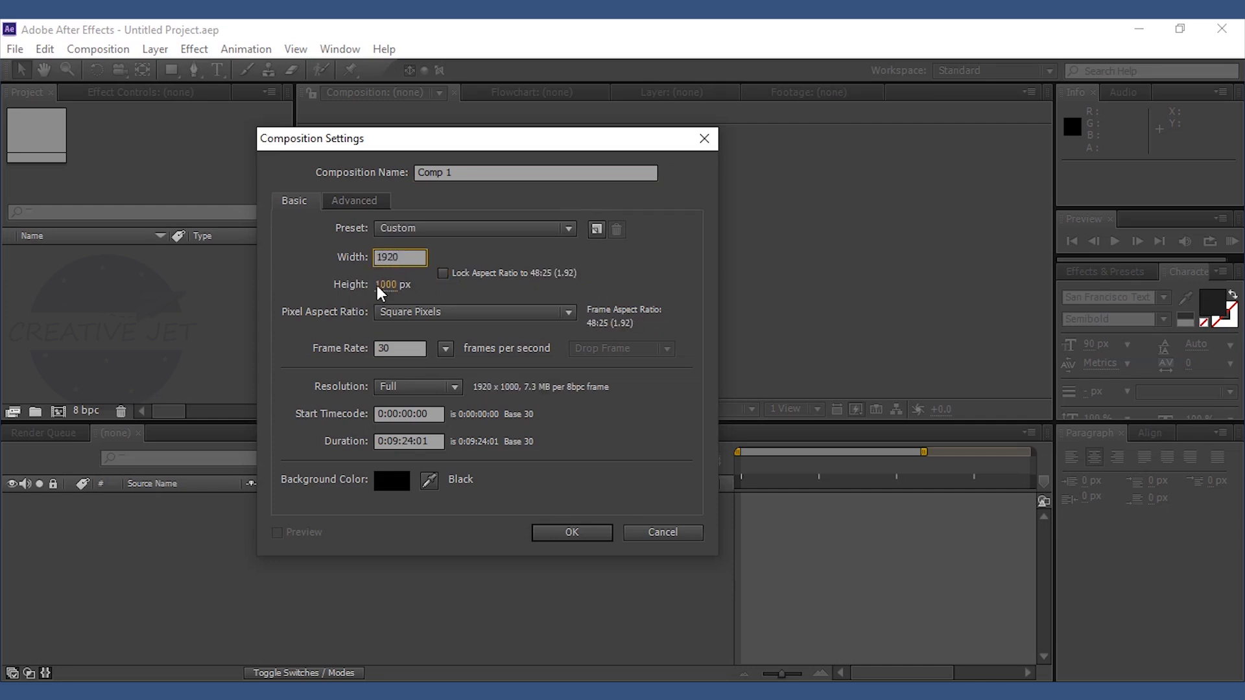
pyautogui.click(381, 286)
pyautogui.write('1080')
pyautogui.press('Return')
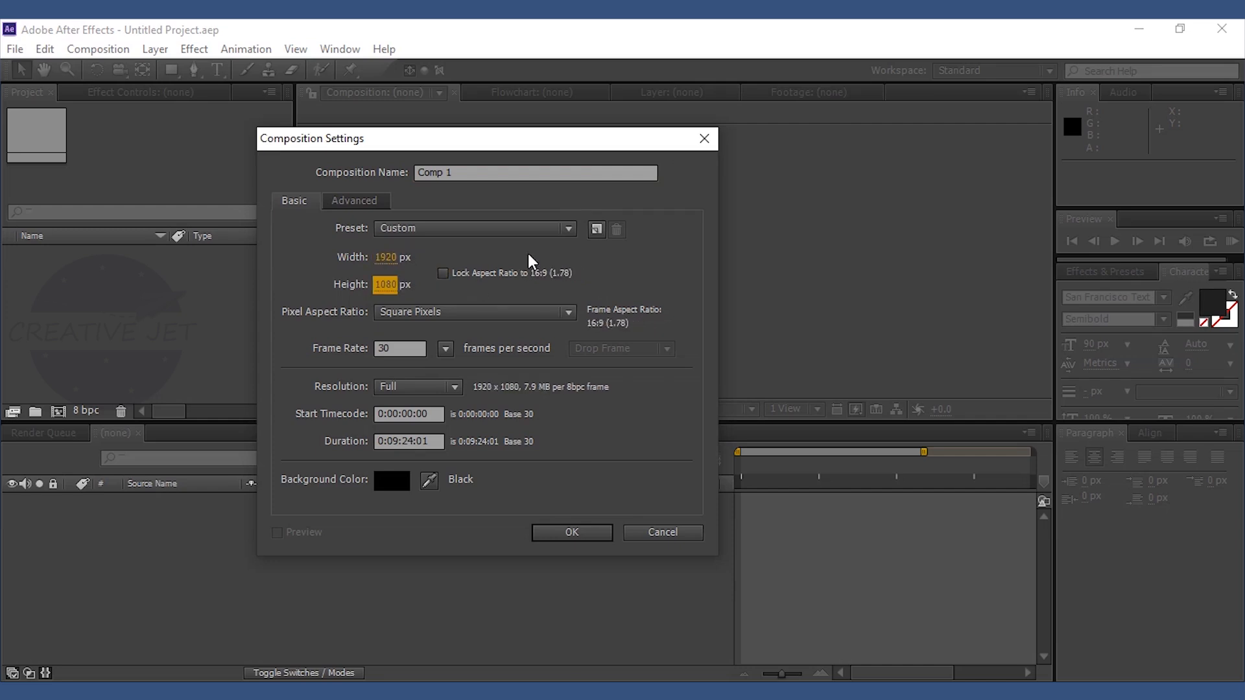
pyautogui.click(572, 533)
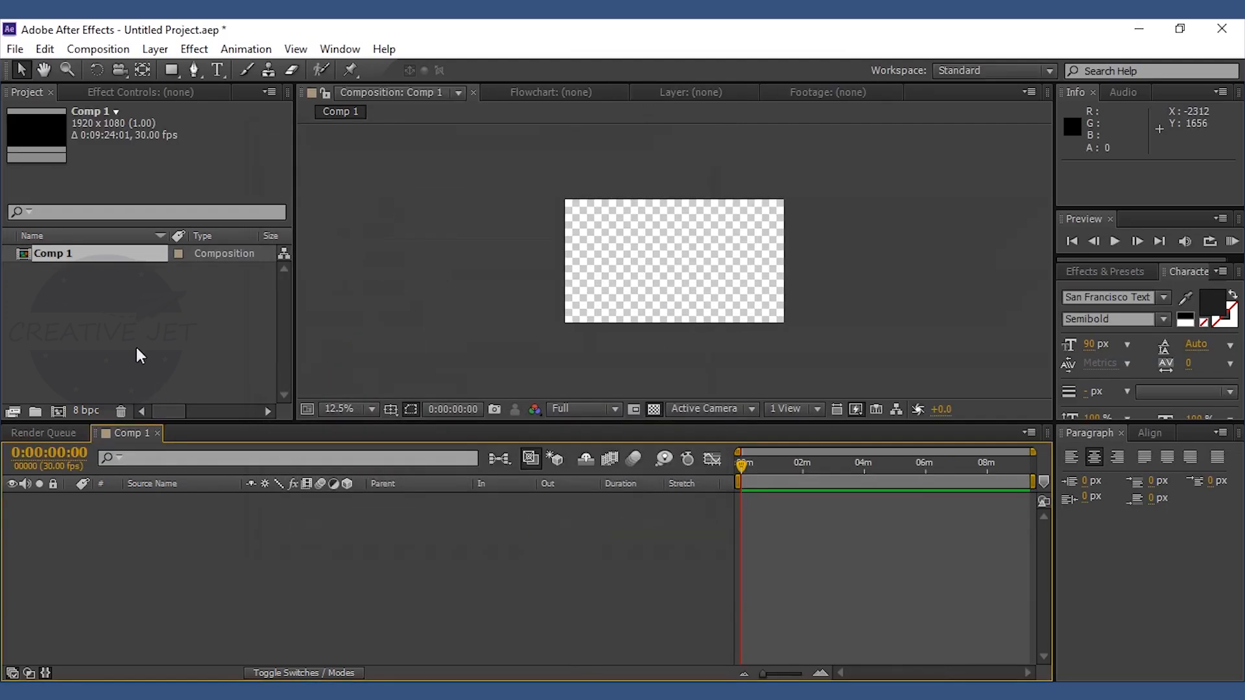
# Rename the composition Comp 1 as Char_WalkCycle in its composition settings.
pyautogui.rightClick(62, 254)
pyautogui.click(83, 264)
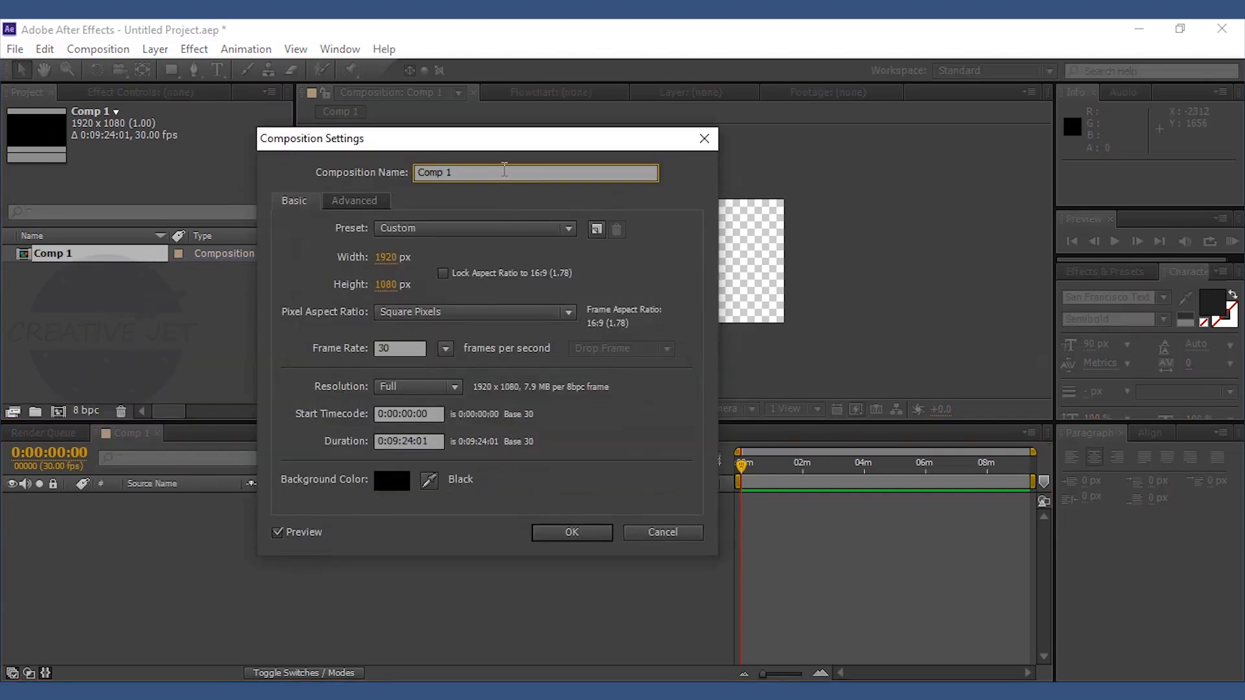
pyautogui.write('Char_WalkCycle')
pyautogui.click(573, 535)
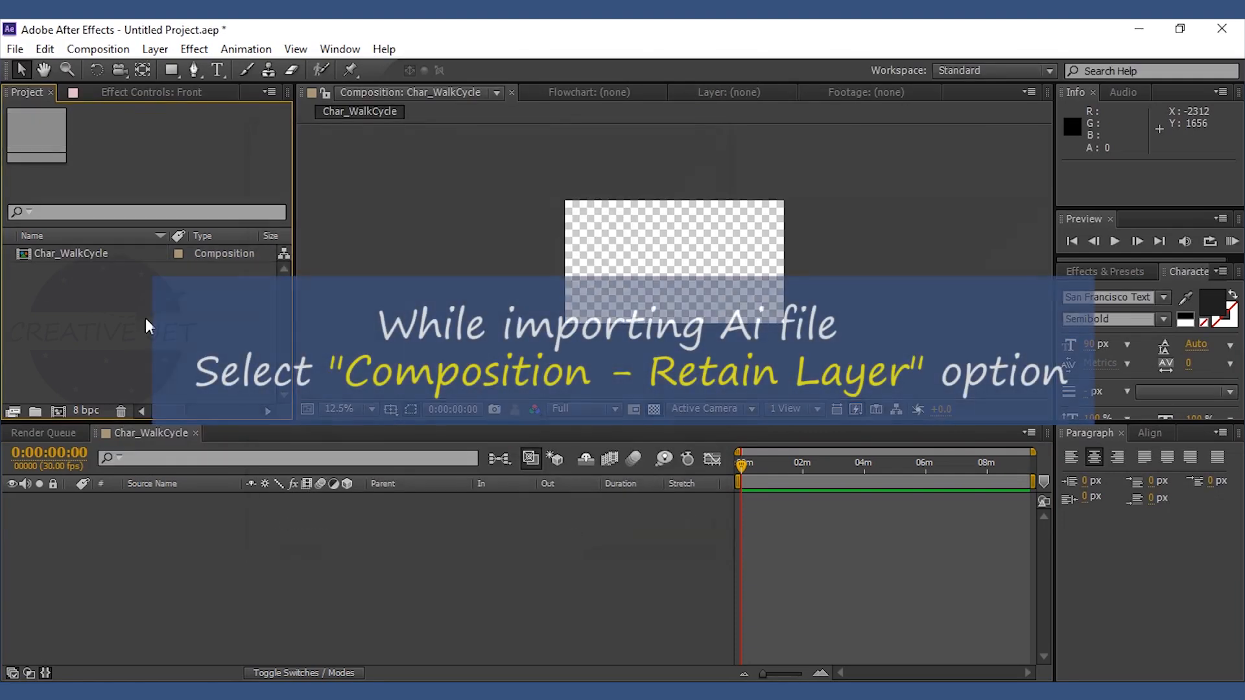
# Import Char_01_Layered.ai into the project as Composition - Retain Layer Sizes.
pyautogui.doubleClick(130, 288)
pyautogui.moveTo(155, 79); pyautogui.dragTo(415, 84)
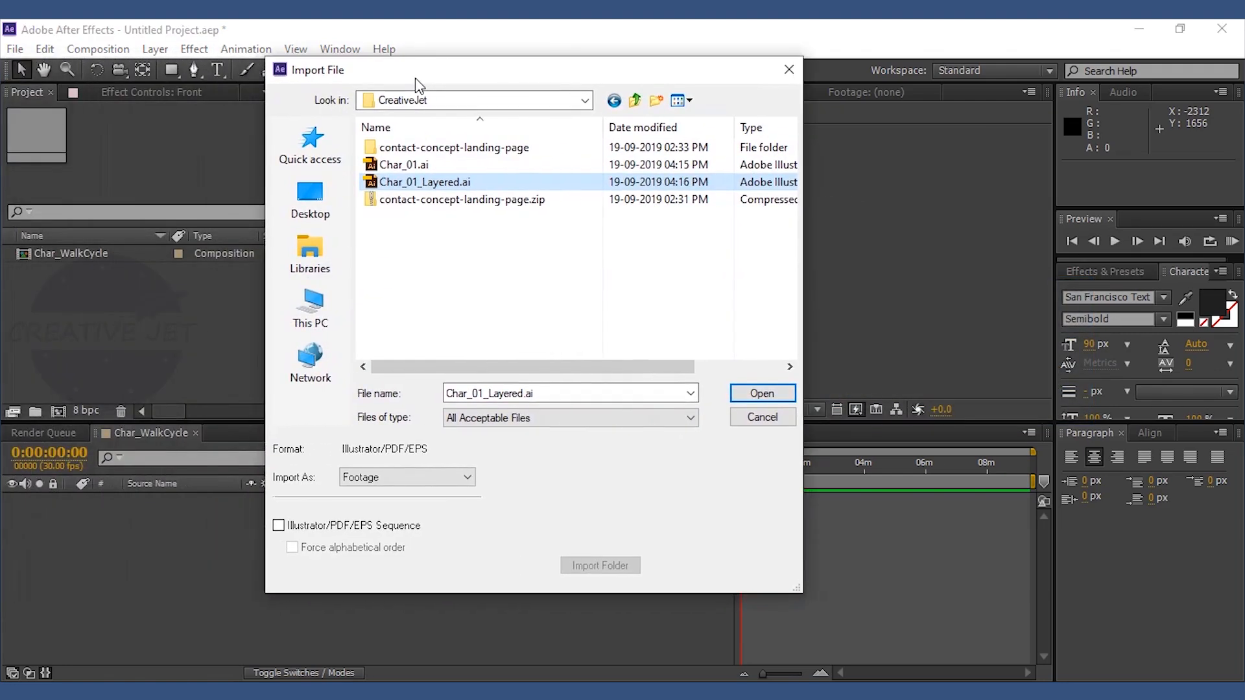
pyautogui.click(465, 478)
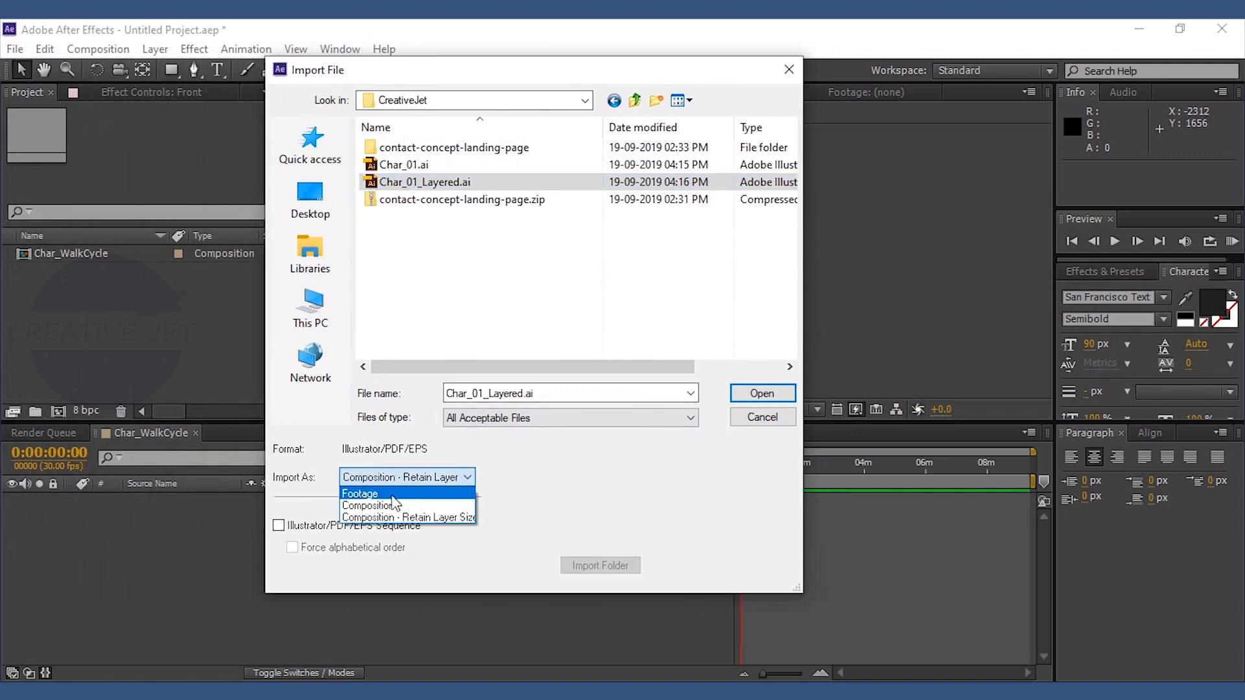
pyautogui.click(389, 517)
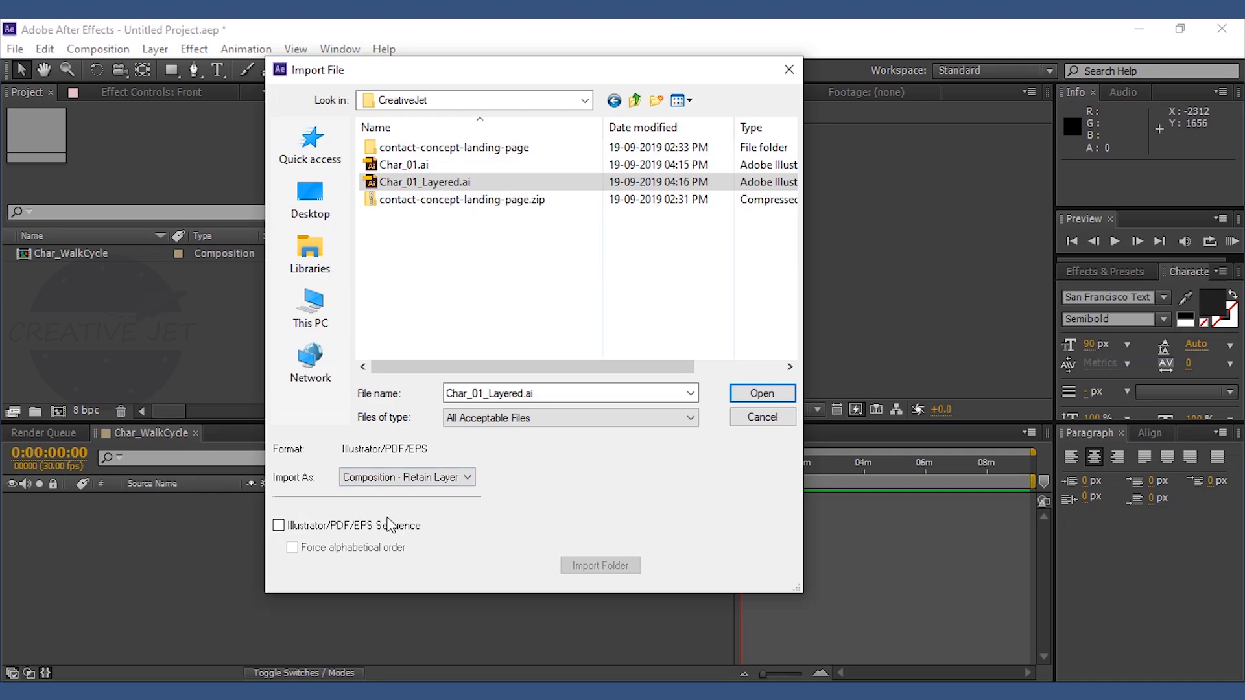
pyautogui.click(771, 387)
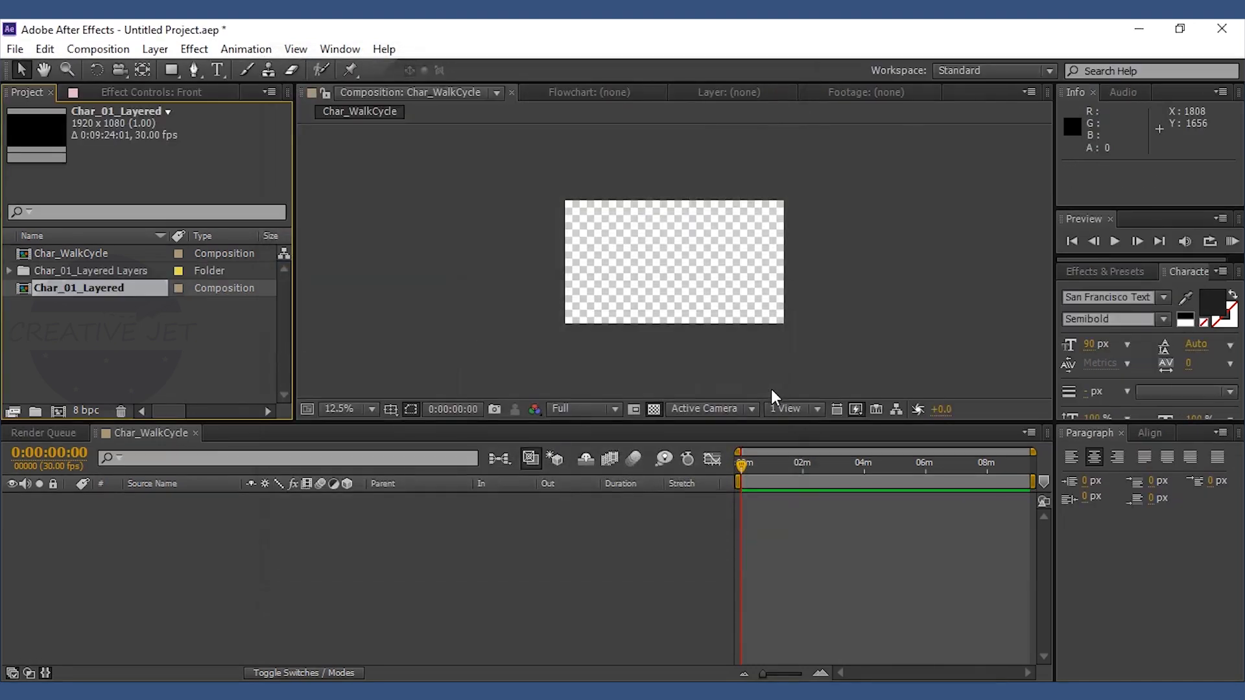
# Open the Char_01_Layered composition and select individual body parts of the character to check that they are separate layers.
pyautogui.doubleClick(40, 287)
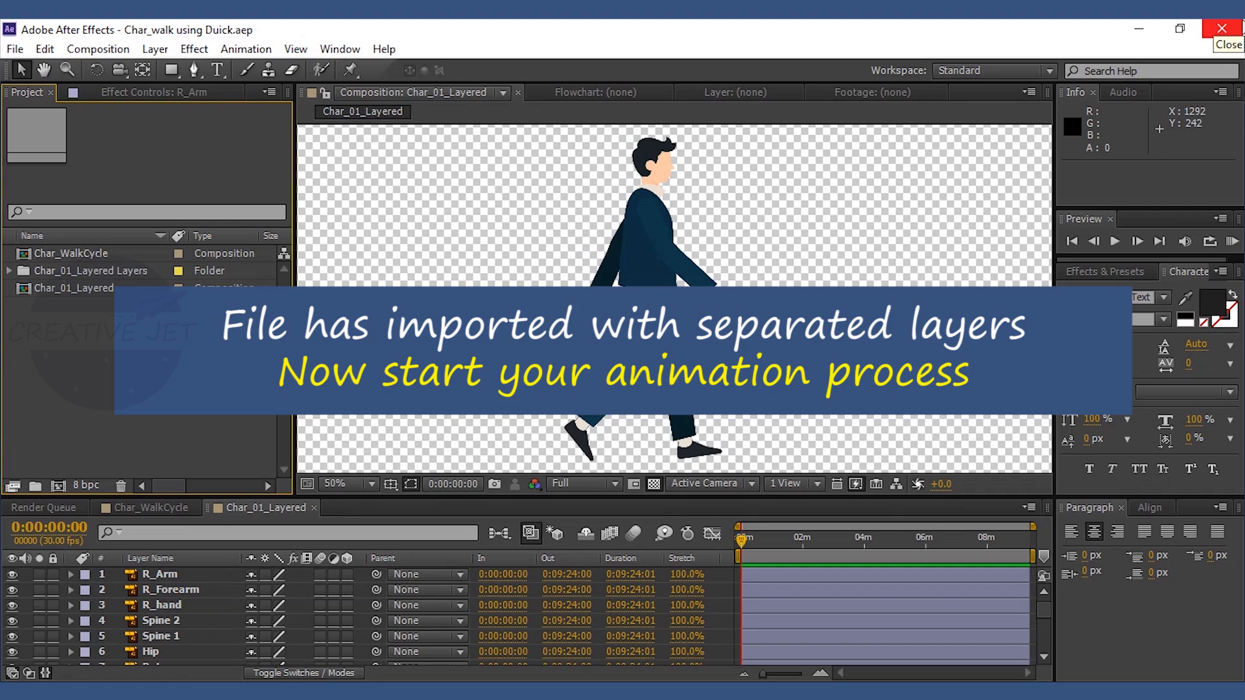
pyautogui.click(639, 331)
pyautogui.click(612, 407)
pyautogui.click(654, 255)
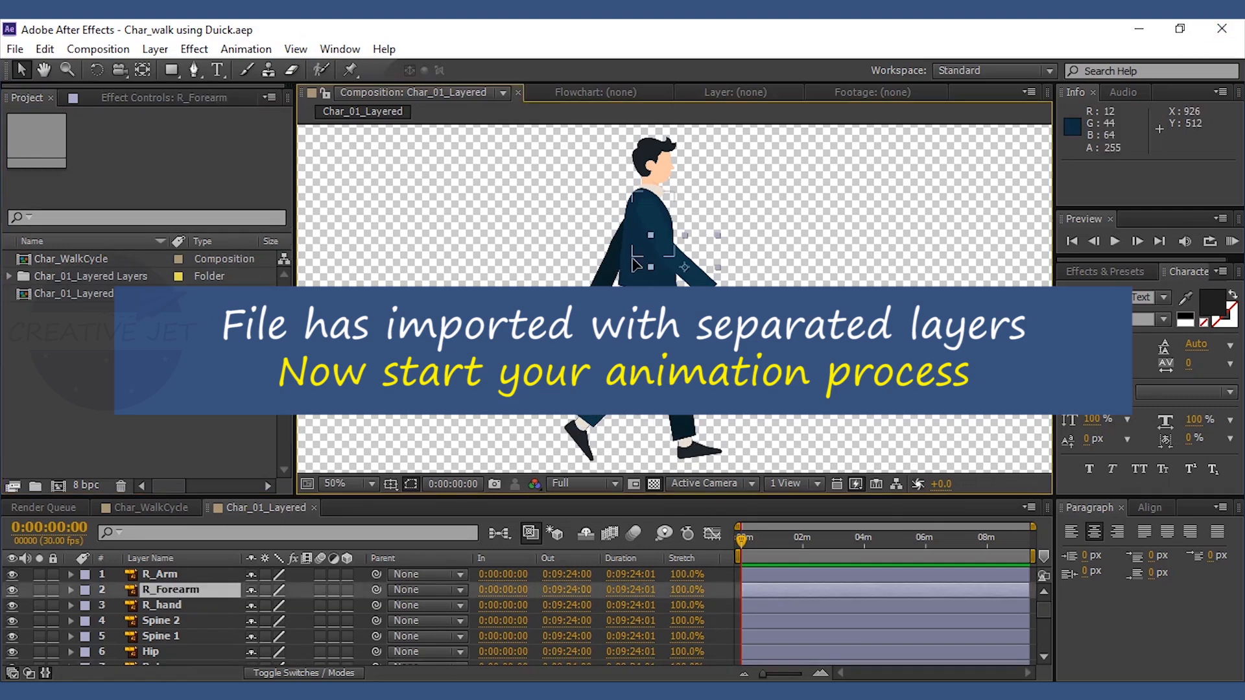
pyautogui.click(631, 255)
pyautogui.click(634, 208)
# Nudge the head slightly and move the R_Arm layer about 316 px away from the body, in front of the character.
pyautogui.click(649, 186)
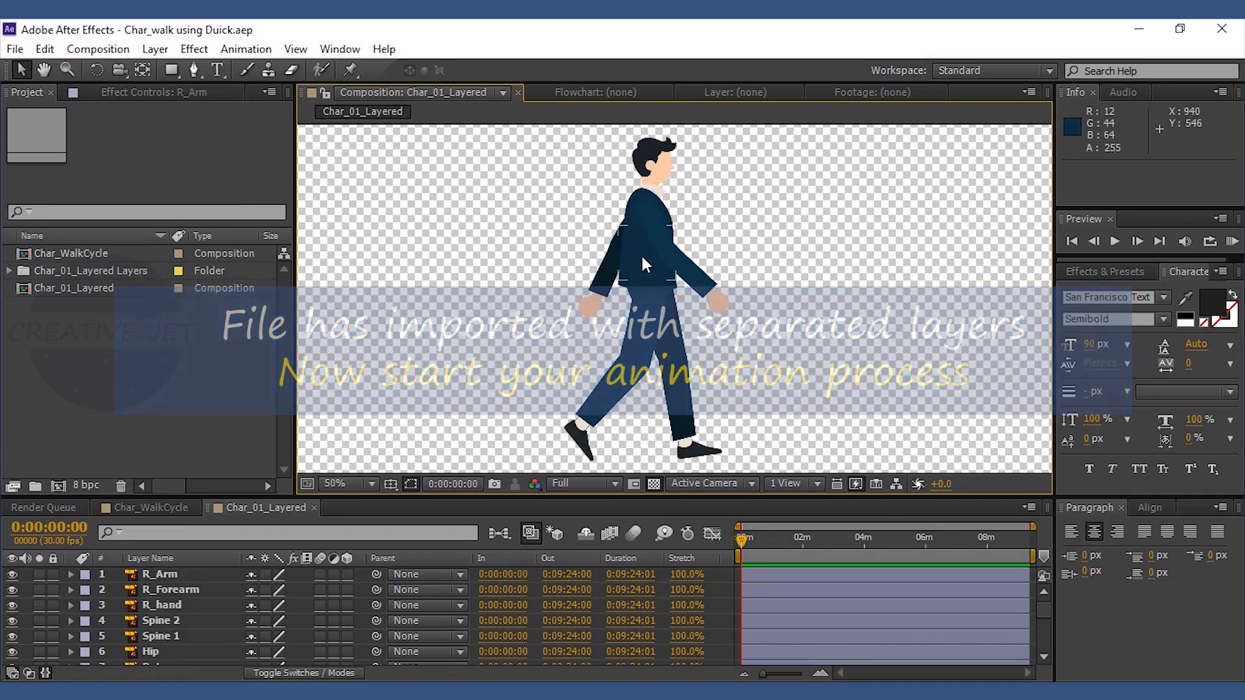
pyautogui.moveTo(660, 168); pyautogui.dragTo(662, 165)
pyautogui.moveTo(650, 224); pyautogui.dragTo(802, 213)
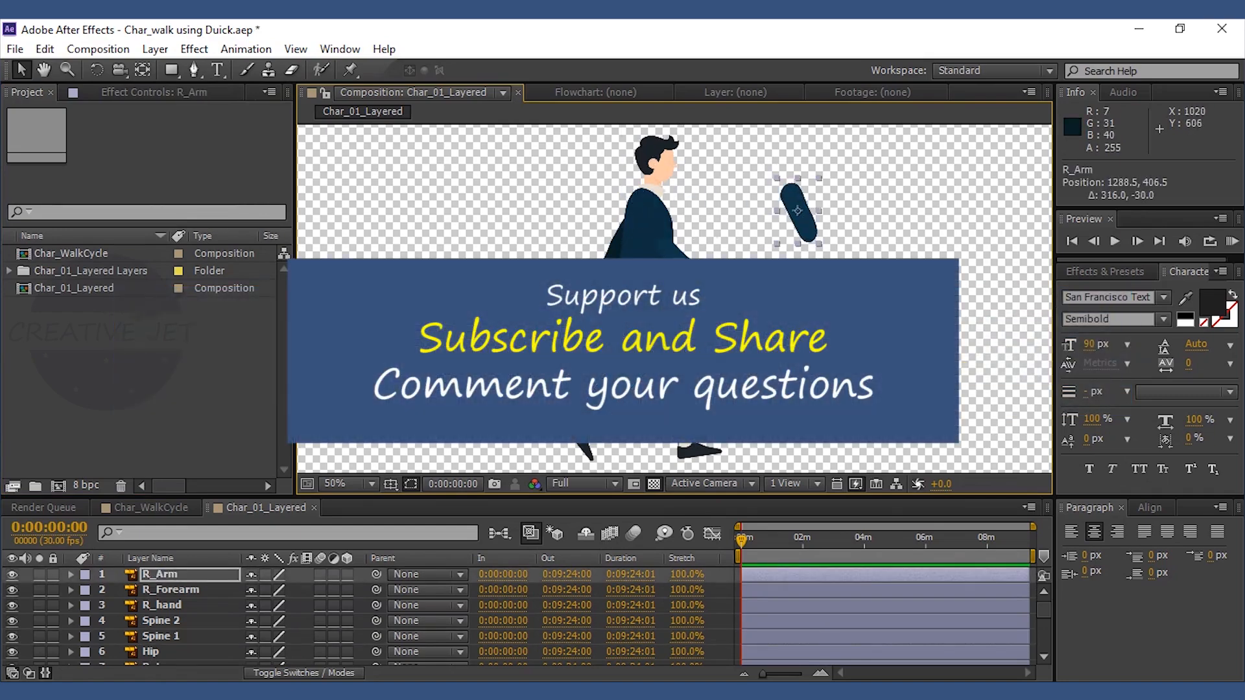